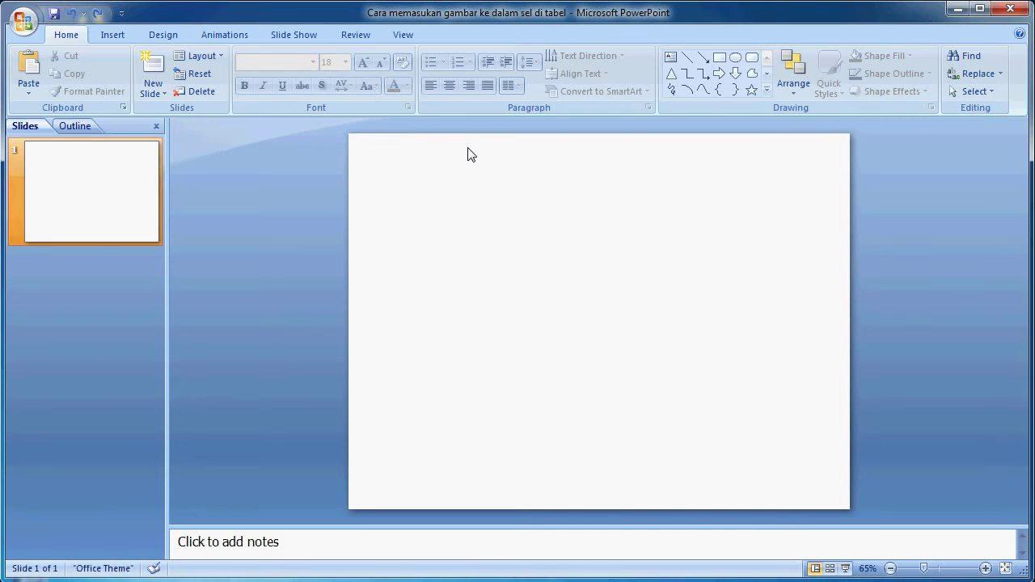
Step: Browse the slide themes on the Design tab without changing the theme
click(164, 34)
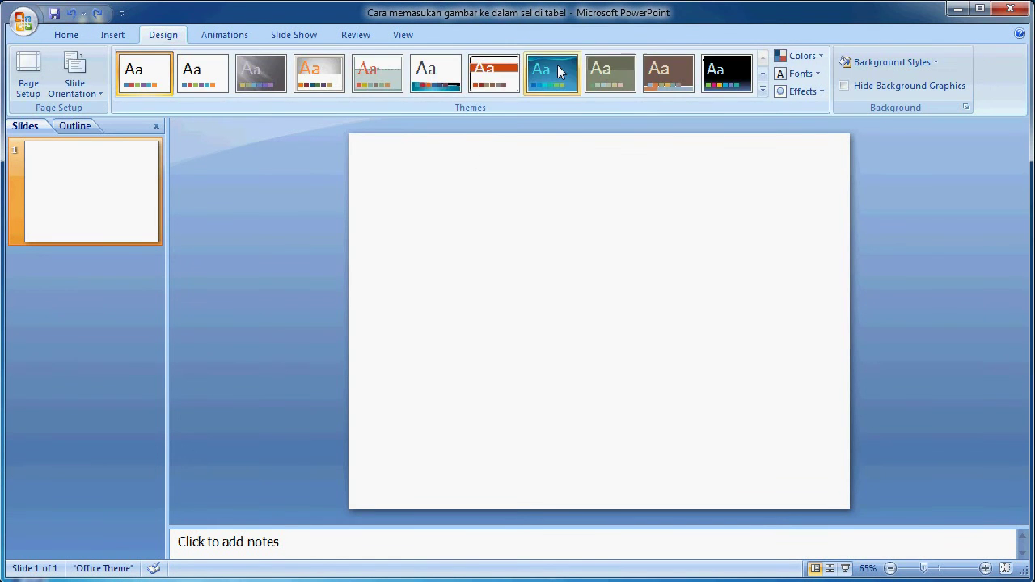
click(761, 89)
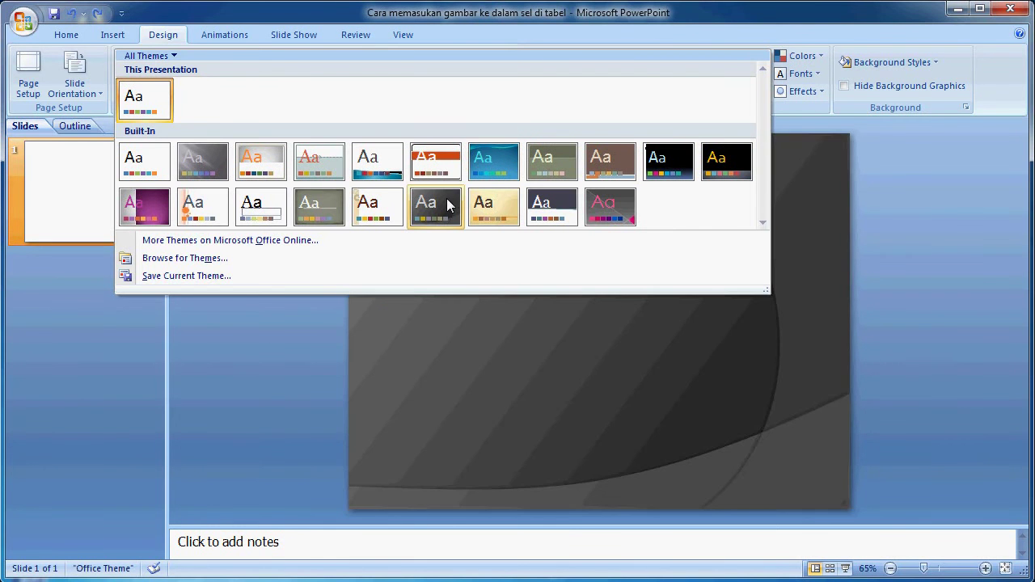
click(942, 139)
Step: Set a solid purple background fill and apply it to all slides
click(932, 64)
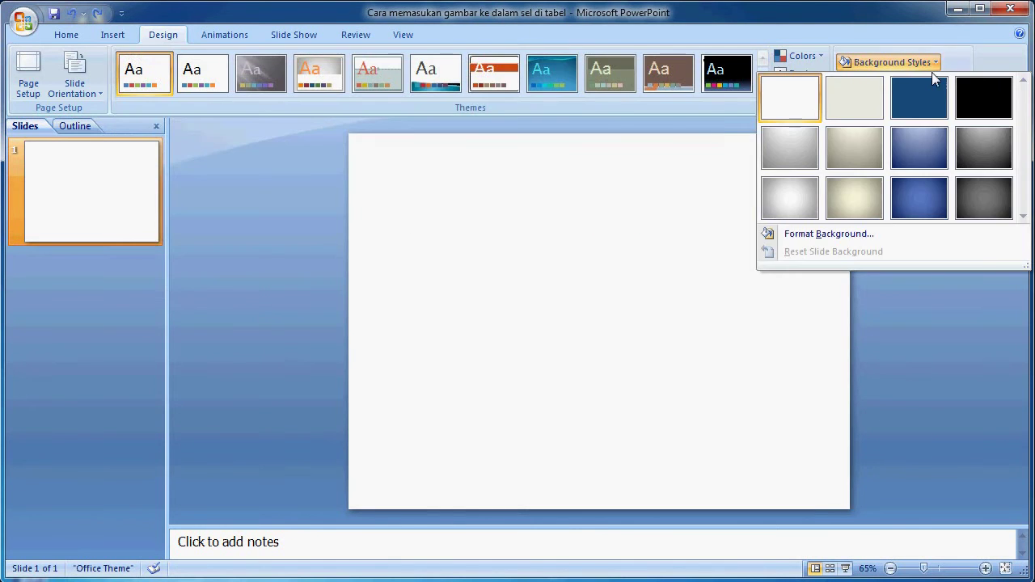
click(826, 233)
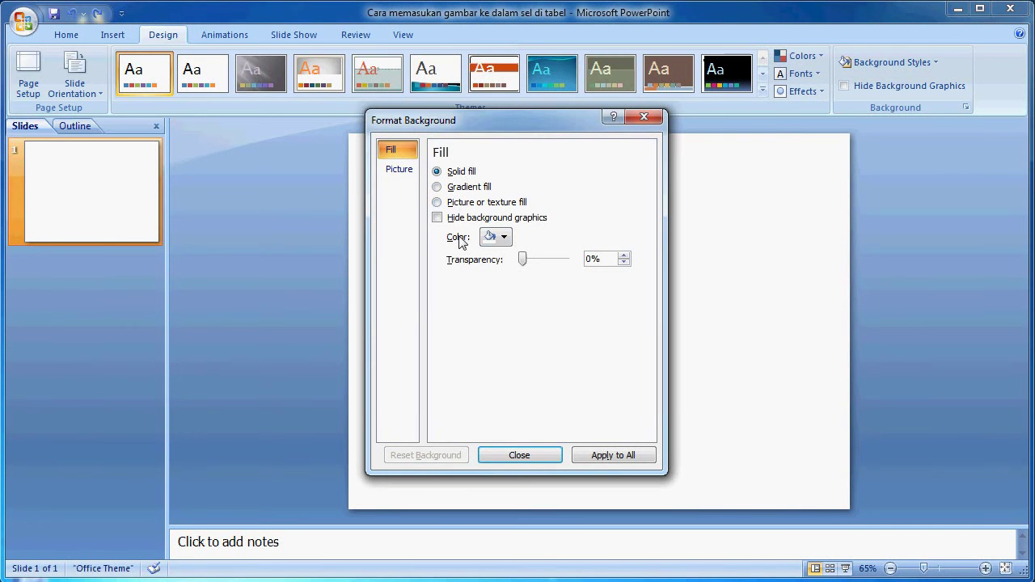
click(504, 241)
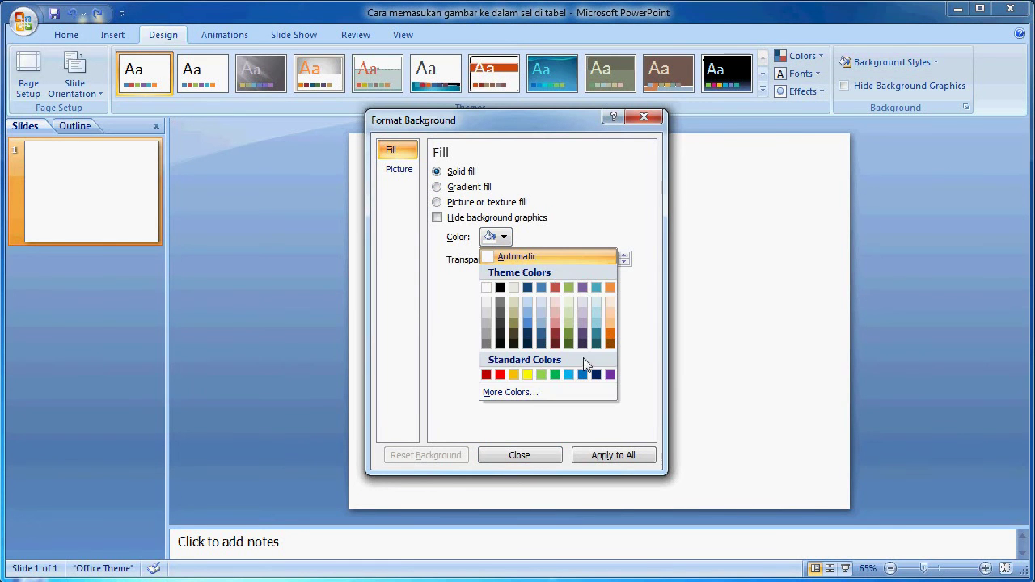
click(583, 288)
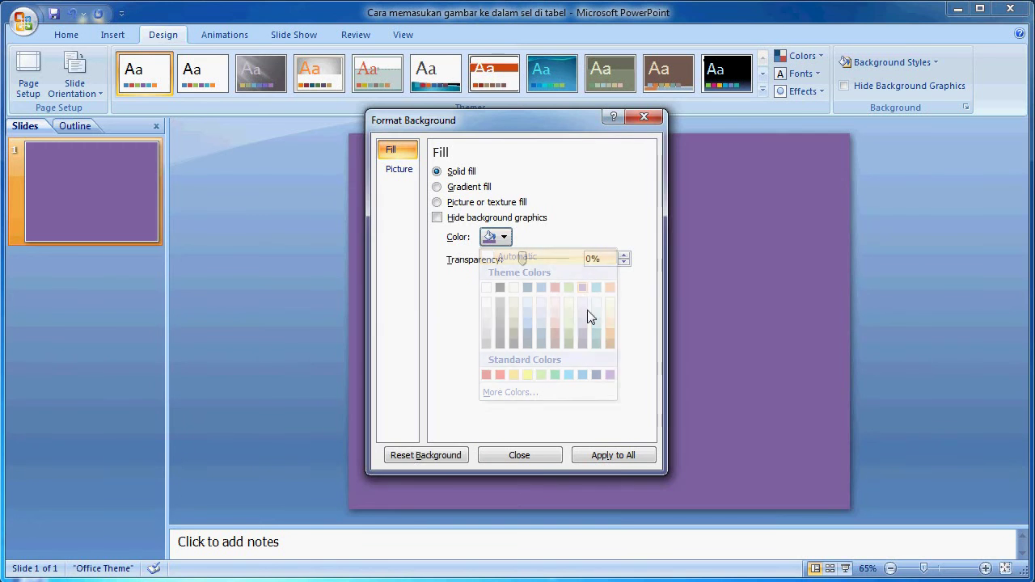
click(613, 456)
click(550, 455)
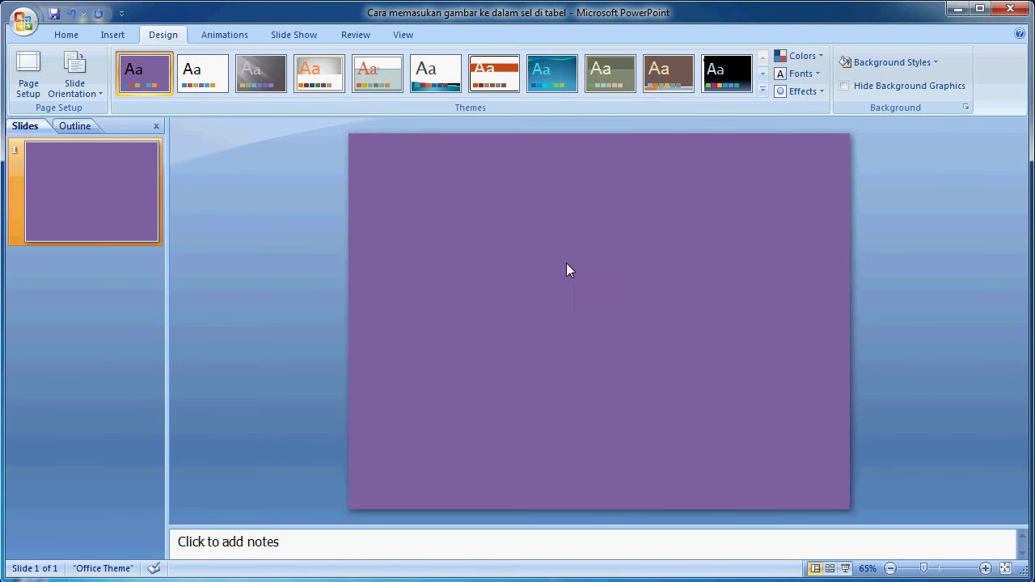
Step: Insert a table with two columns and three rows
click(113, 36)
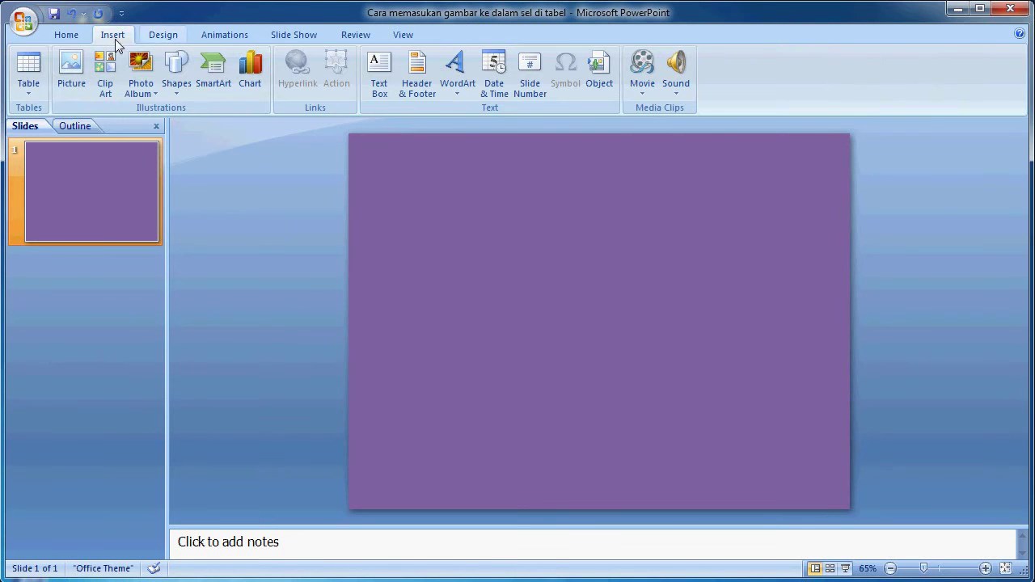
click(30, 81)
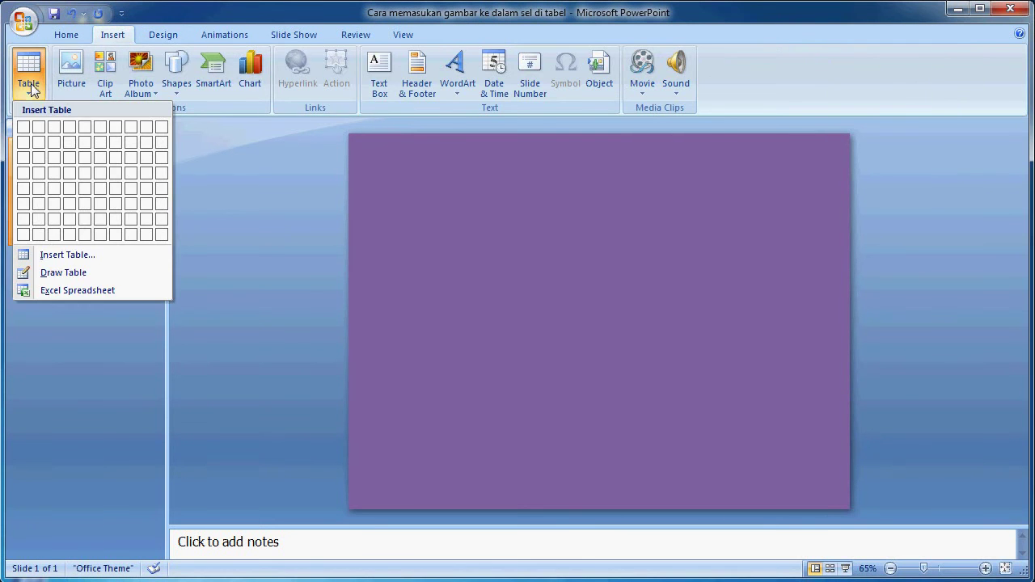
click(42, 160)
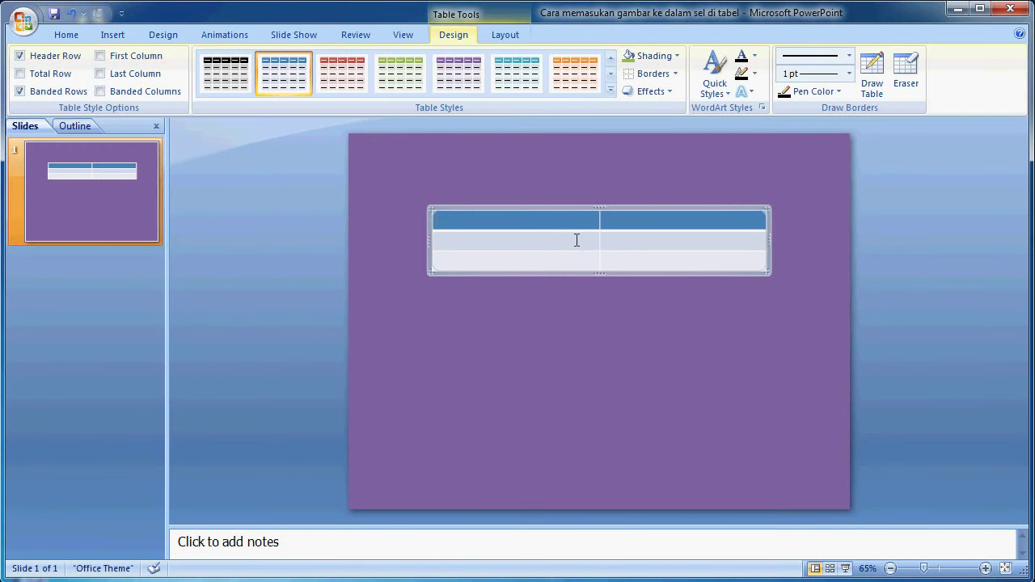
Step: Merge the header row into one cell and set its height to 0.62 inches
drag(609, 218, 665, 219)
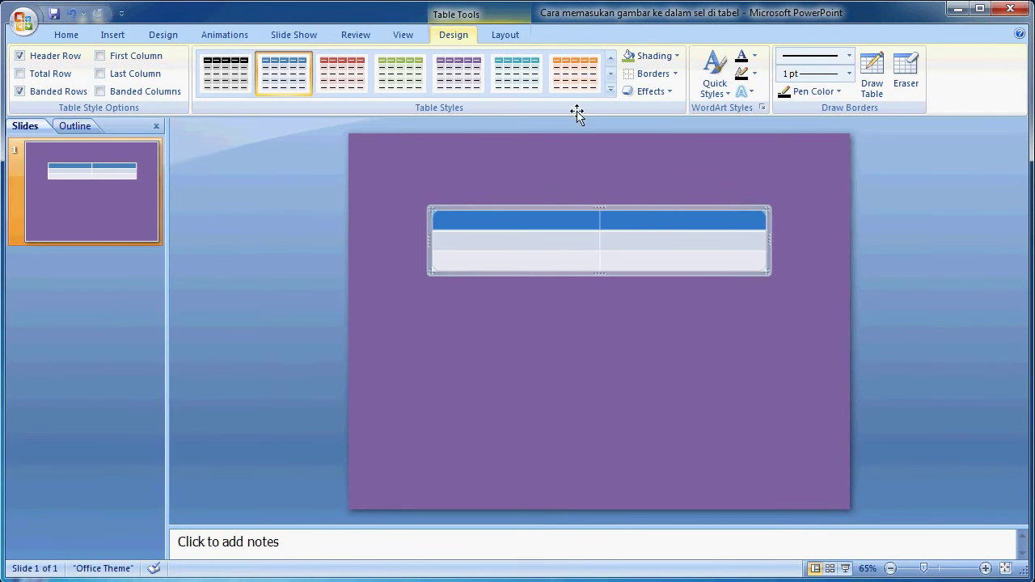
click(506, 35)
click(299, 89)
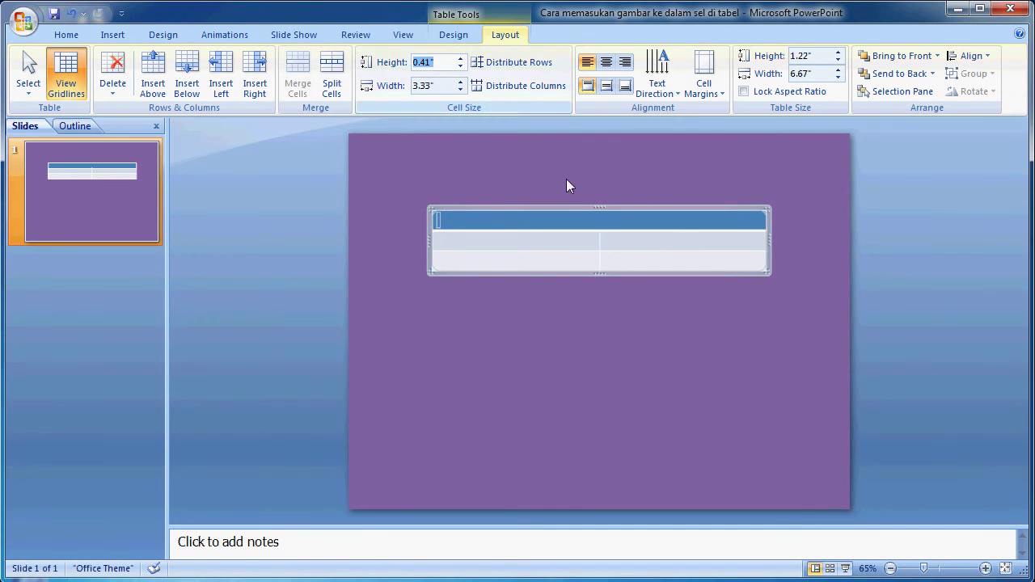
text(0.62)
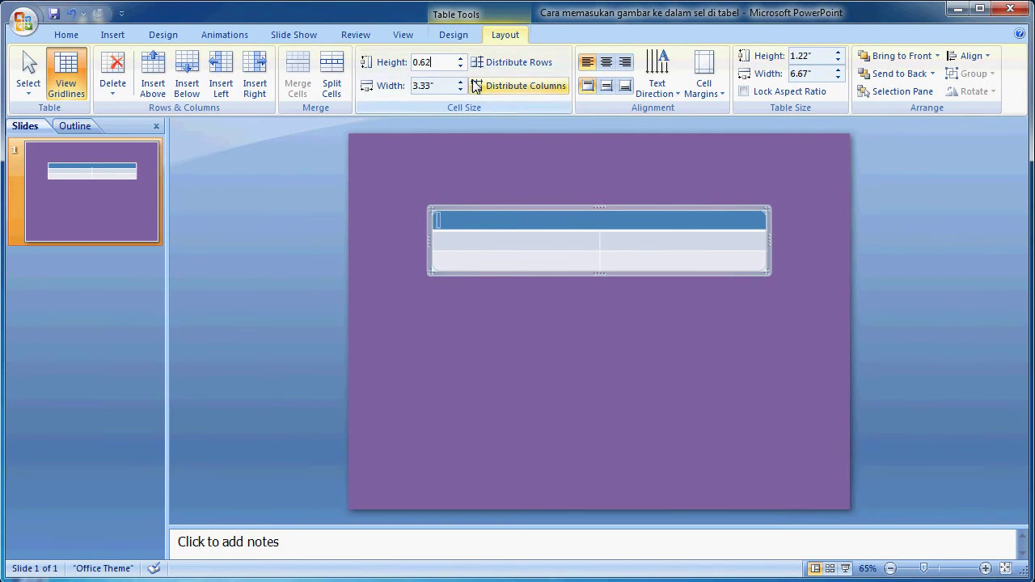
key(Return)
Step: Make the two body rows 1.7 inches tall with 2.44-inch-wide columns
drag(477, 251, 666, 267)
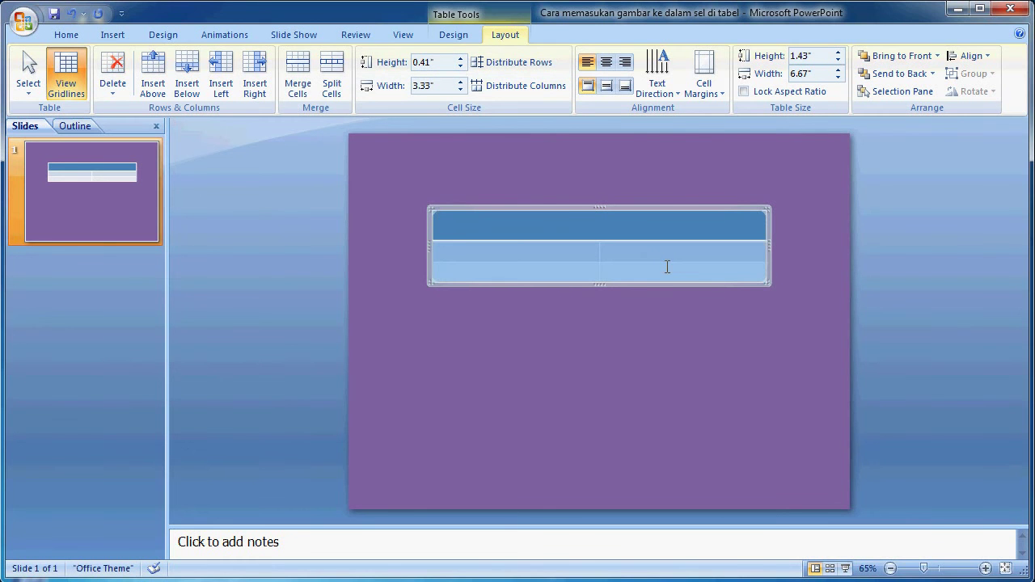
click(438, 65)
text(1.7)
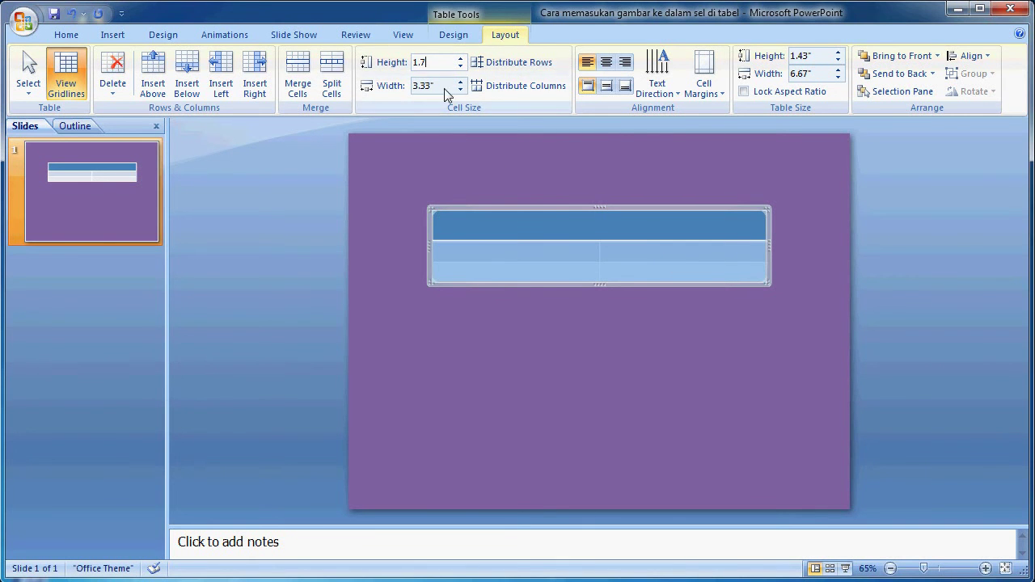
text(2.44)
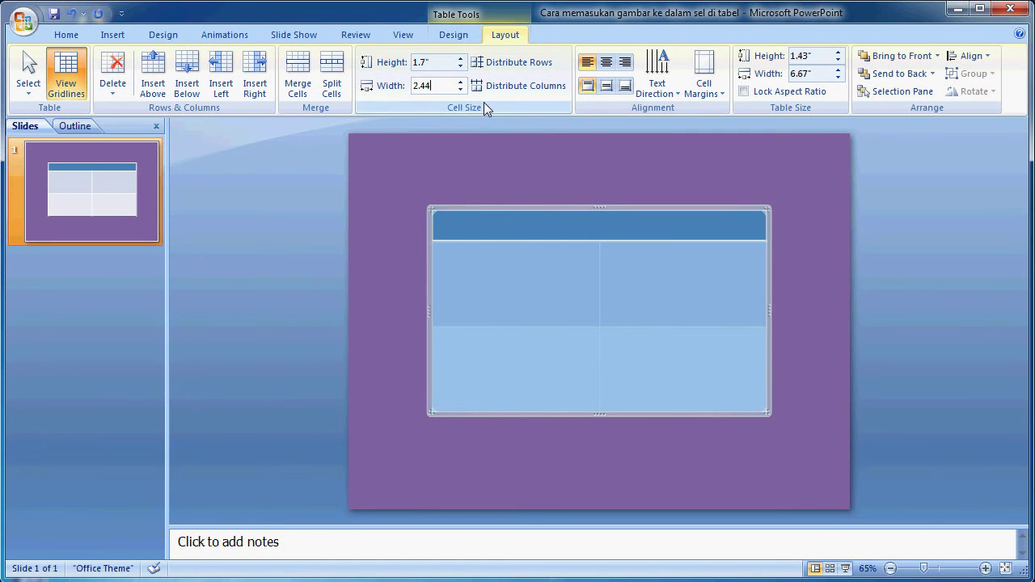
key(Return)
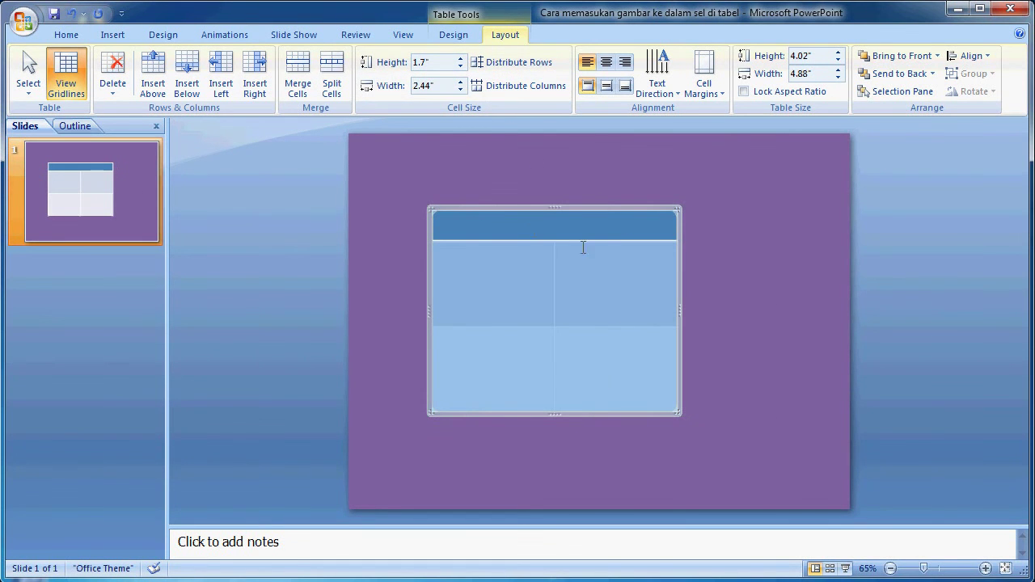
click(531, 230)
Step: Apply the dark red table style to the table
click(455, 34)
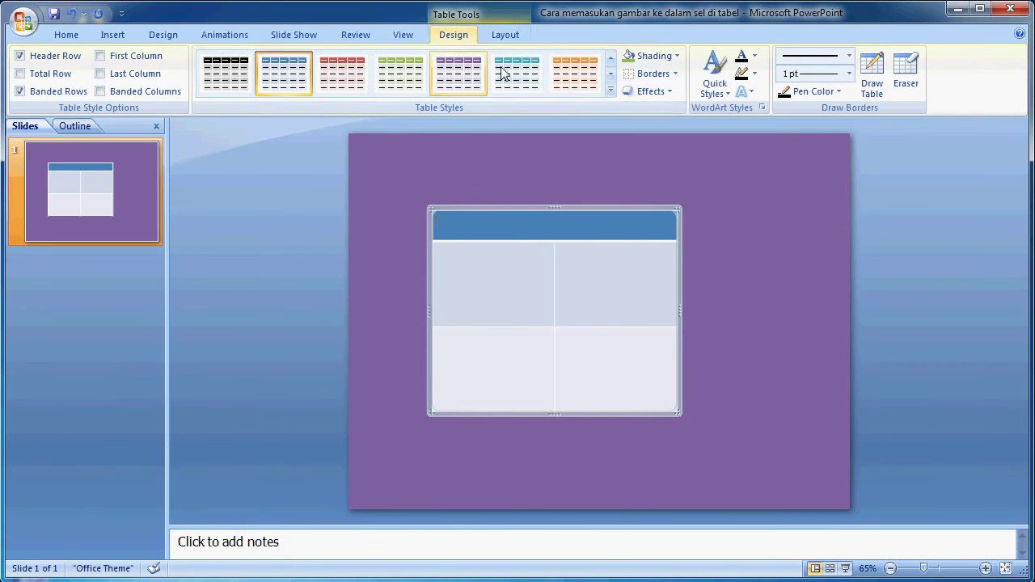
click(610, 93)
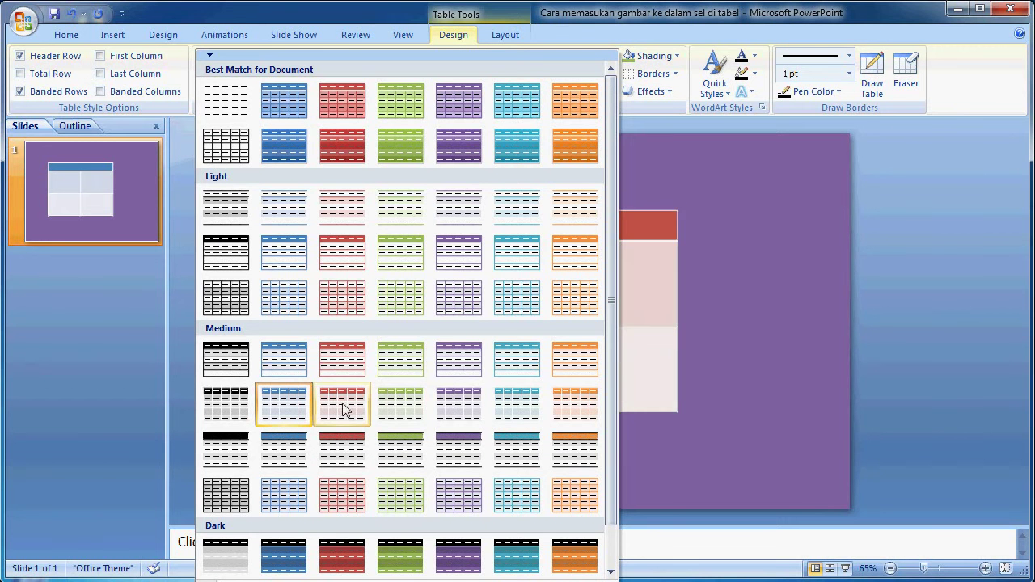
click(354, 550)
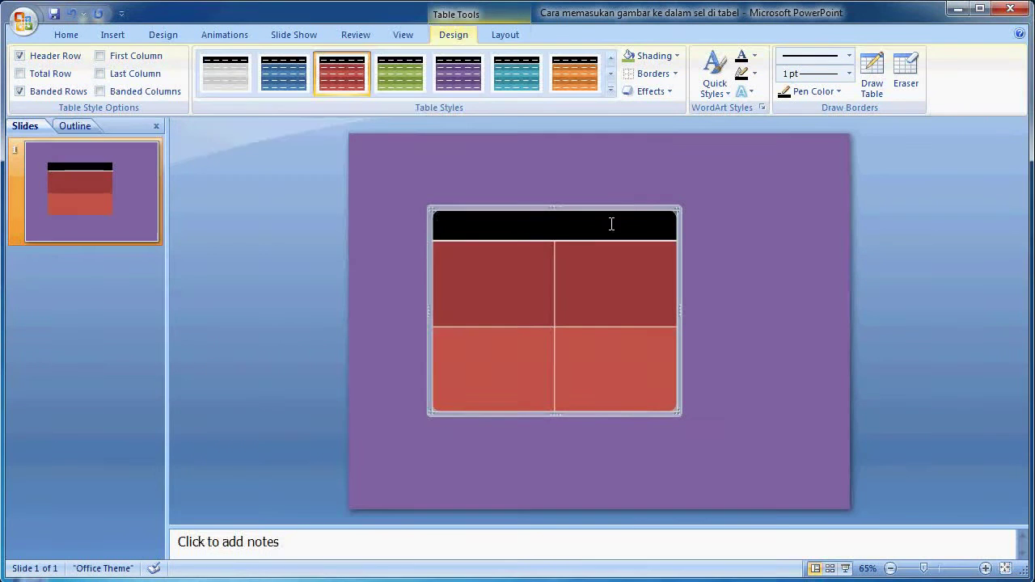
Step: Shade the header green, remove cell borders, label it PICTURE, and add a cell bevel
click(676, 56)
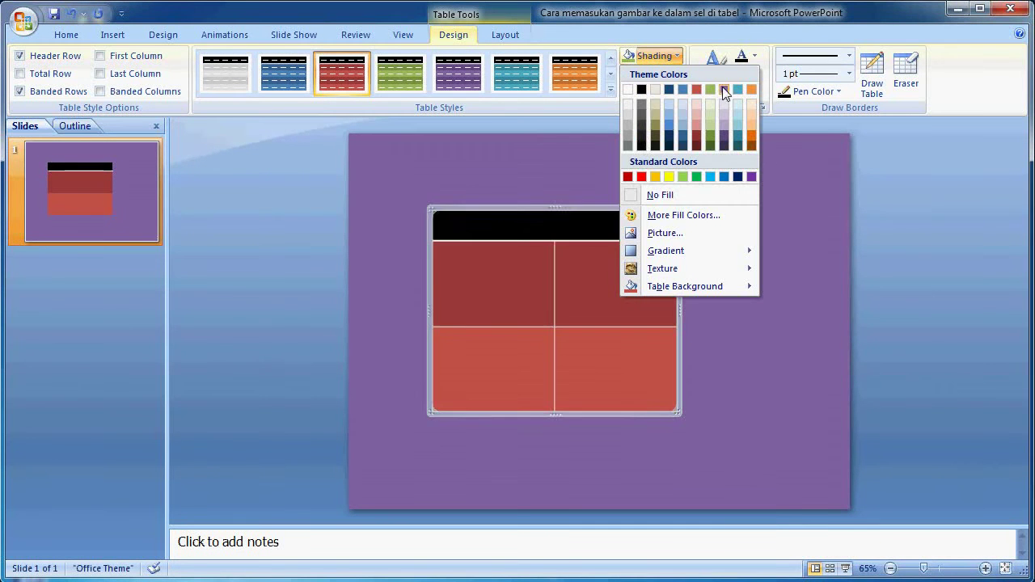
click(714, 87)
click(676, 73)
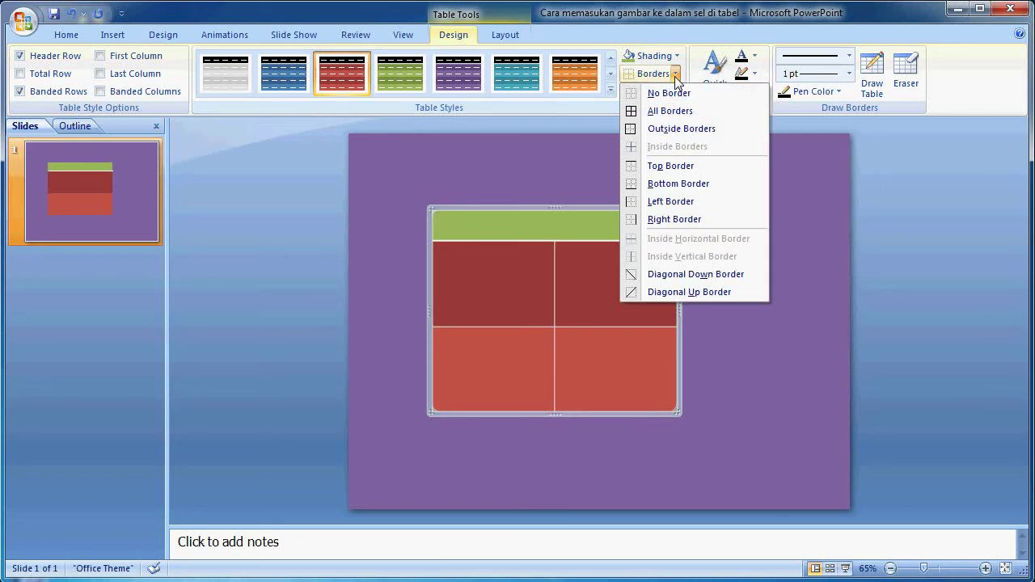
click(639, 92)
click(515, 228)
text(PICTURE)
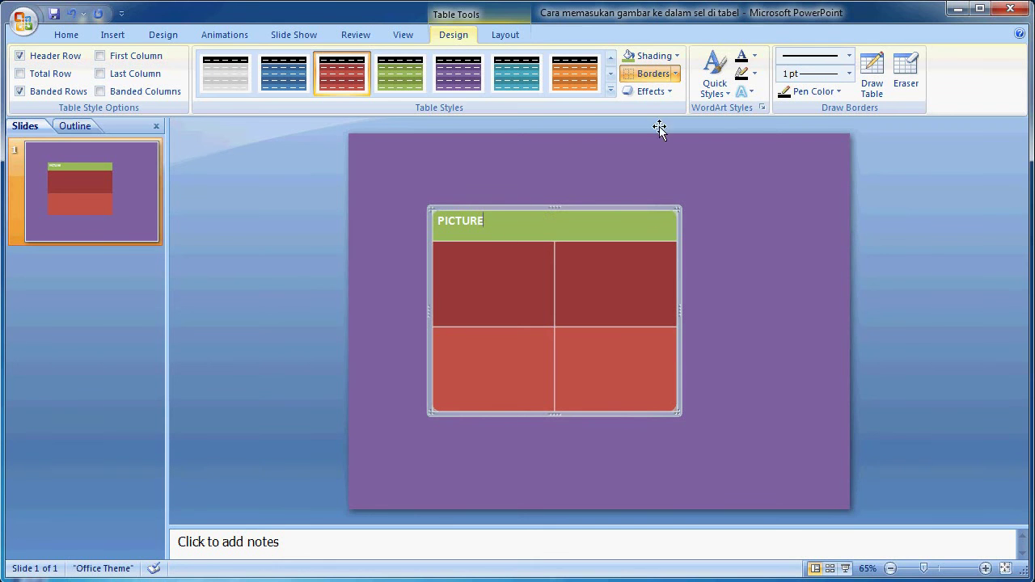
click(654, 92)
mouse_move(671, 120)
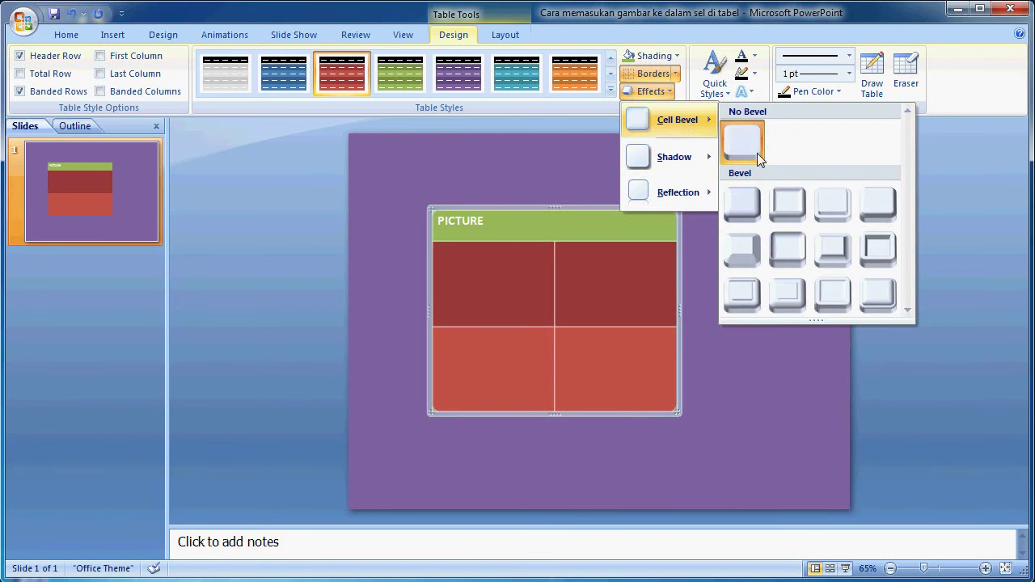
click(878, 294)
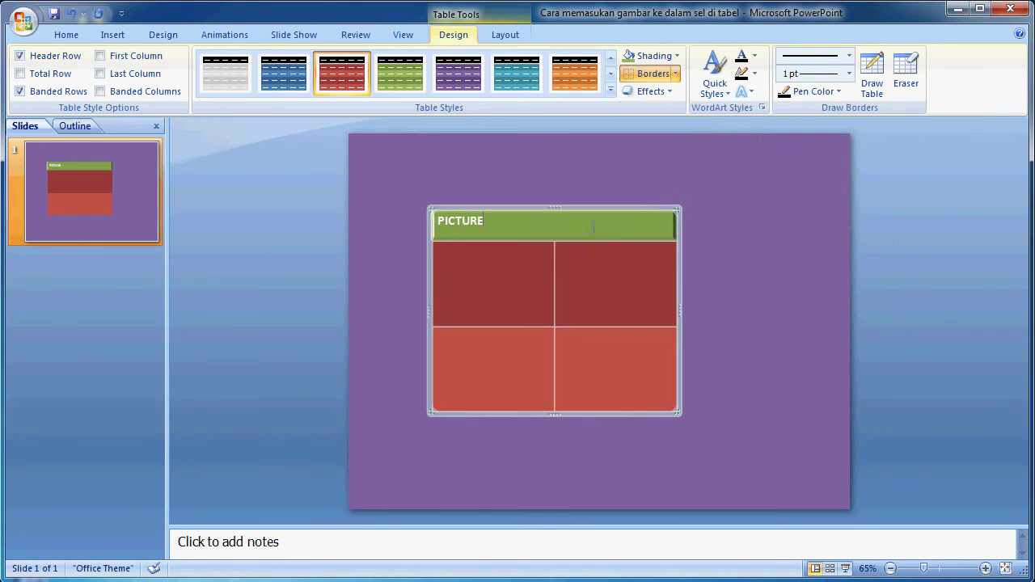
Step: Centre the PICTURE heading horizontally and vertically in its cell
click(502, 34)
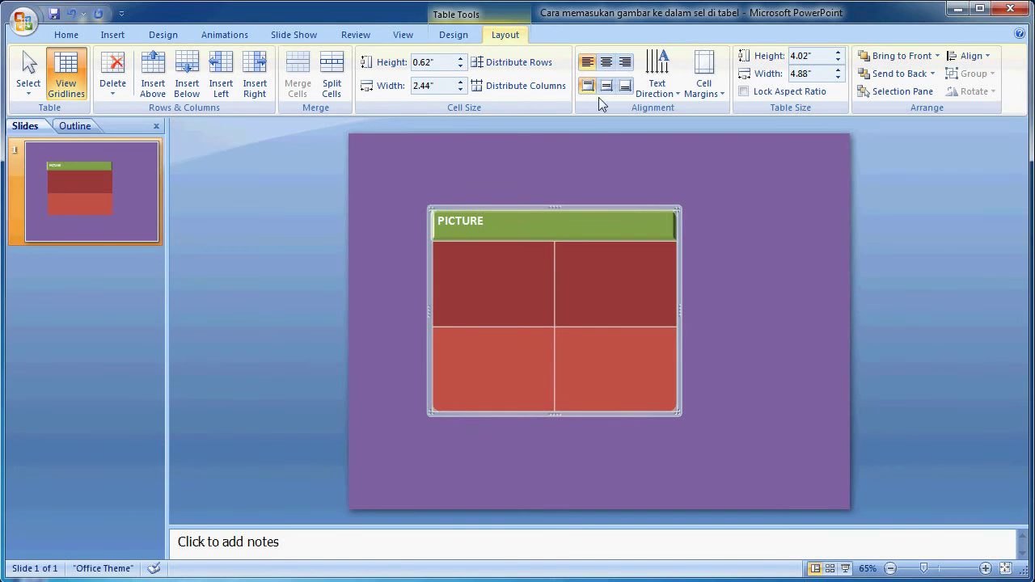
click(606, 63)
click(609, 89)
click(511, 265)
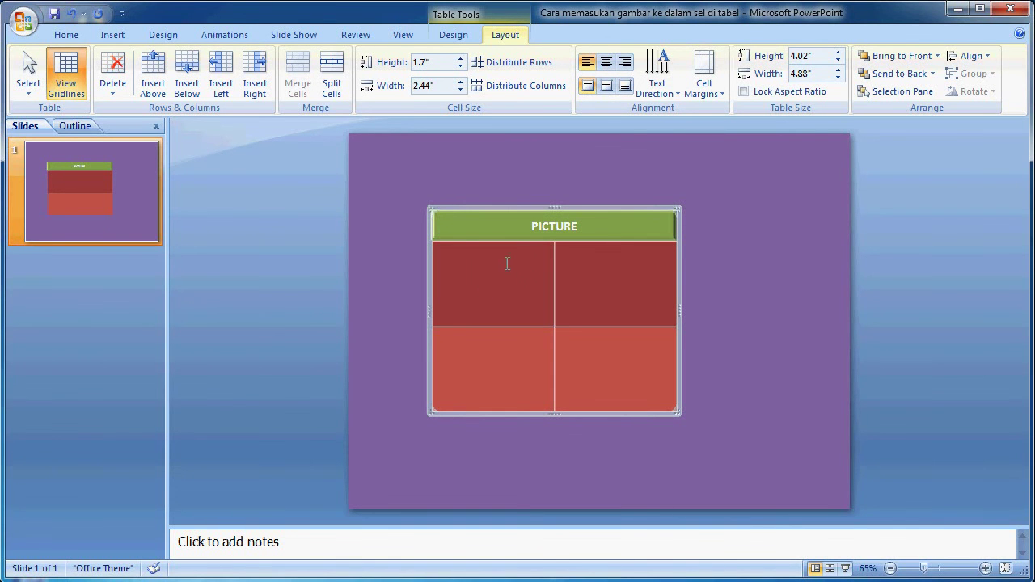
Step: Fill the top-left cell with the Desert photo and the top-right with Hydrangeas
right_click(475, 263)
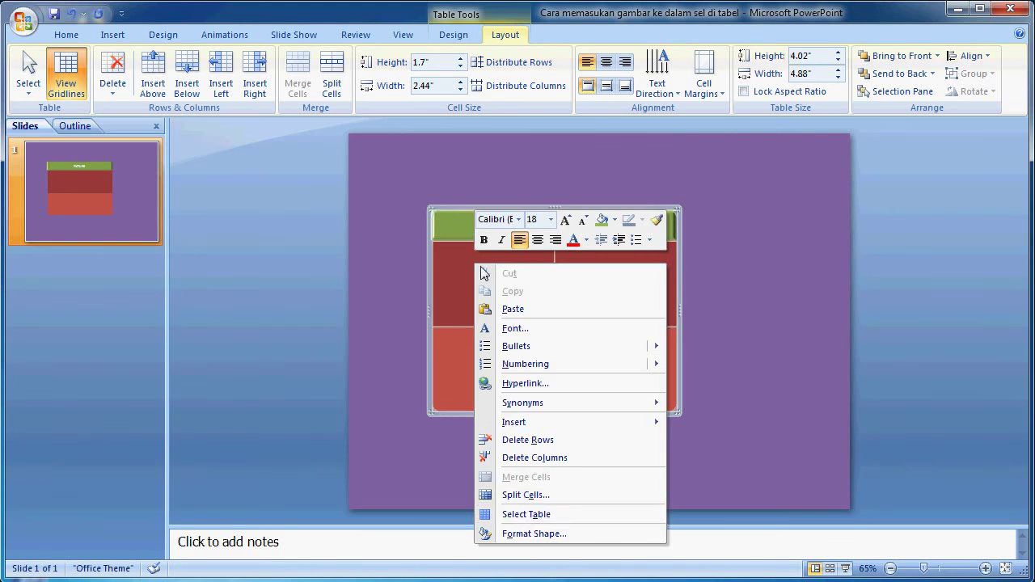
click(533, 529)
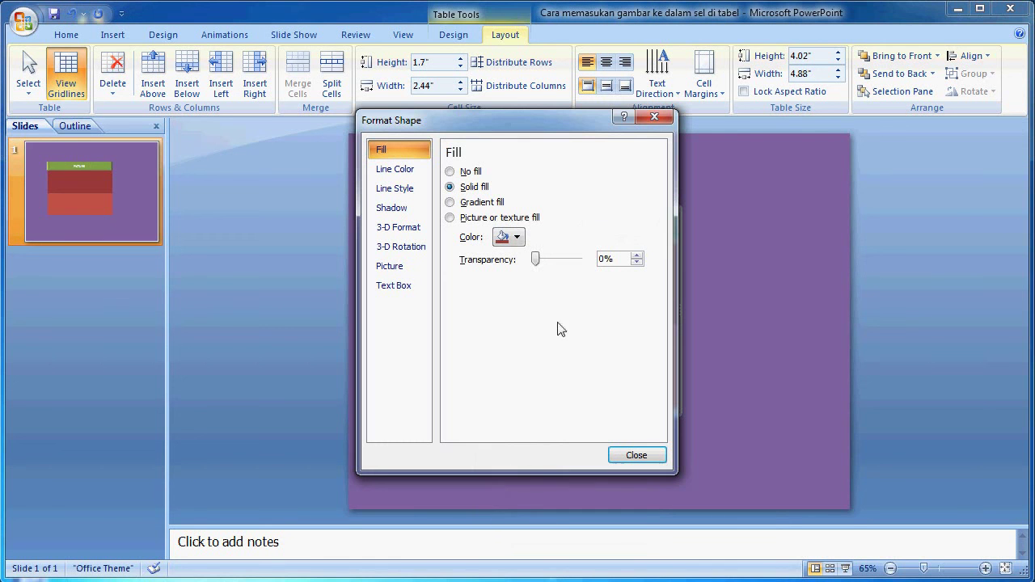
click(479, 218)
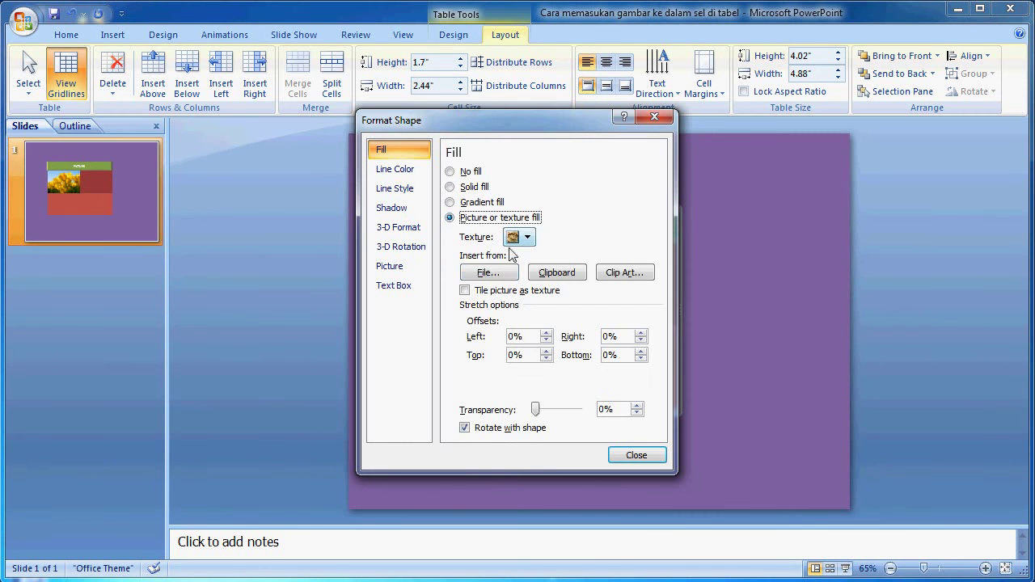
click(489, 272)
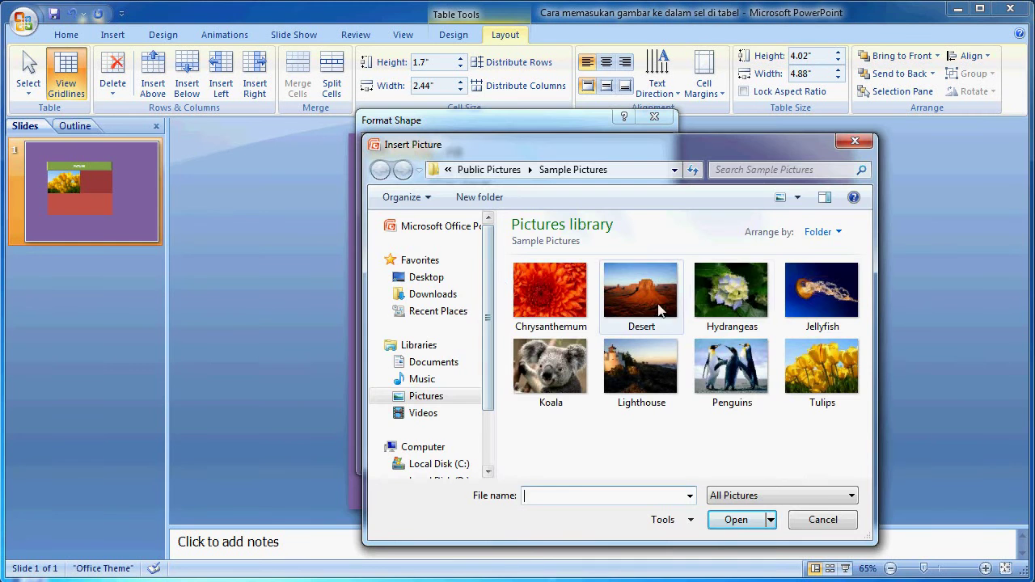
click(638, 290)
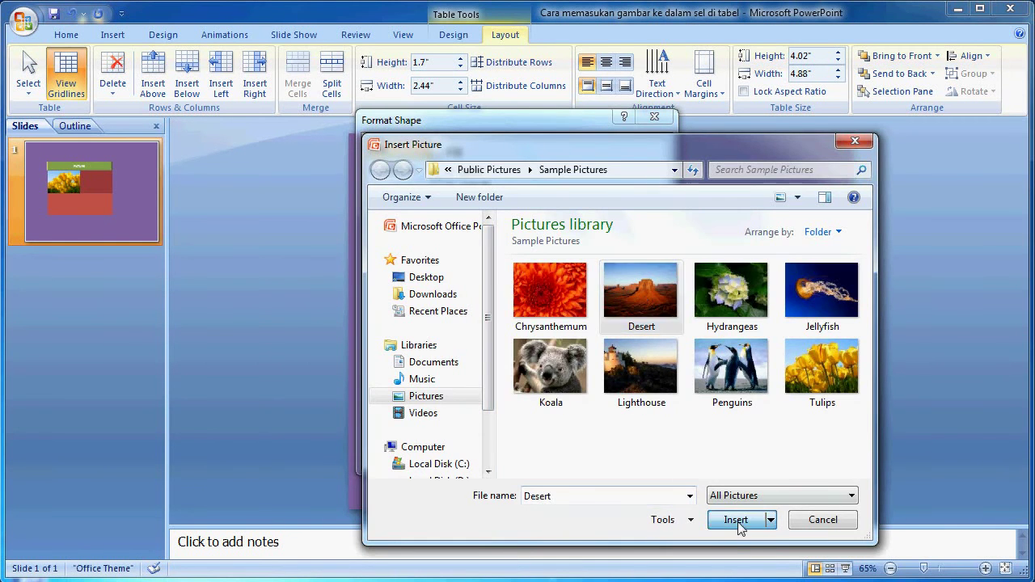
click(735, 520)
click(636, 456)
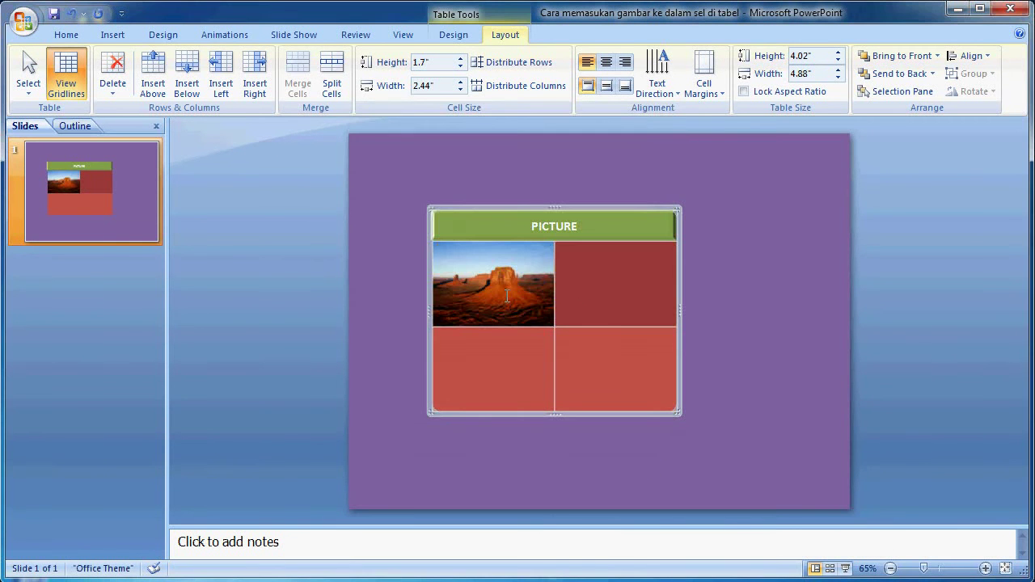
right_click(600, 270)
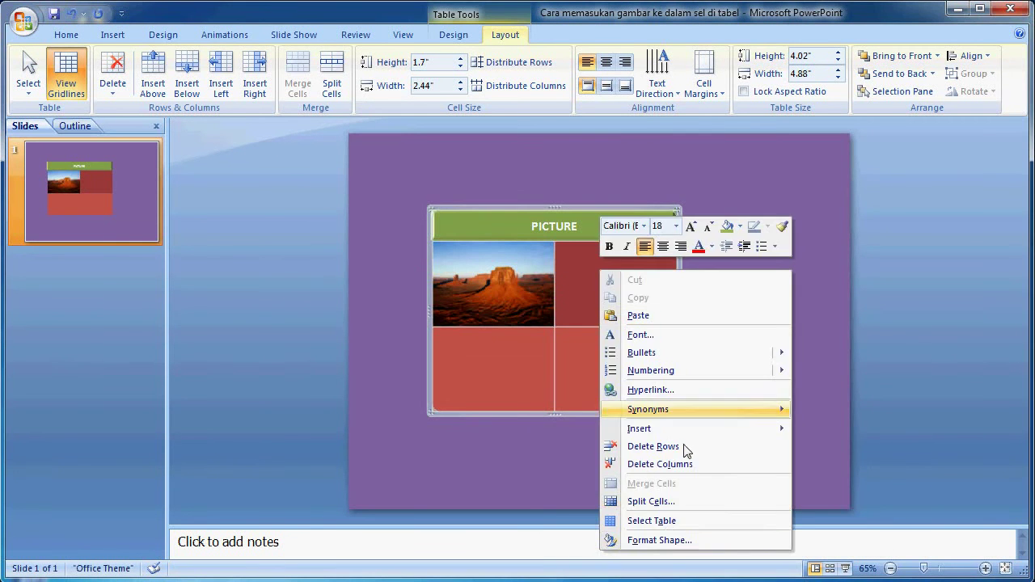
click(670, 547)
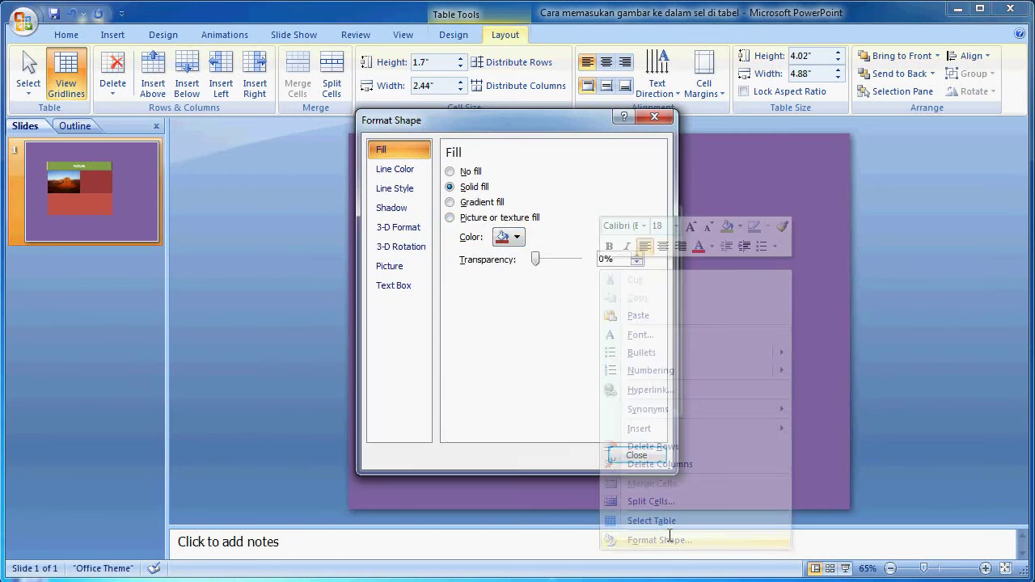
click(485, 217)
click(510, 270)
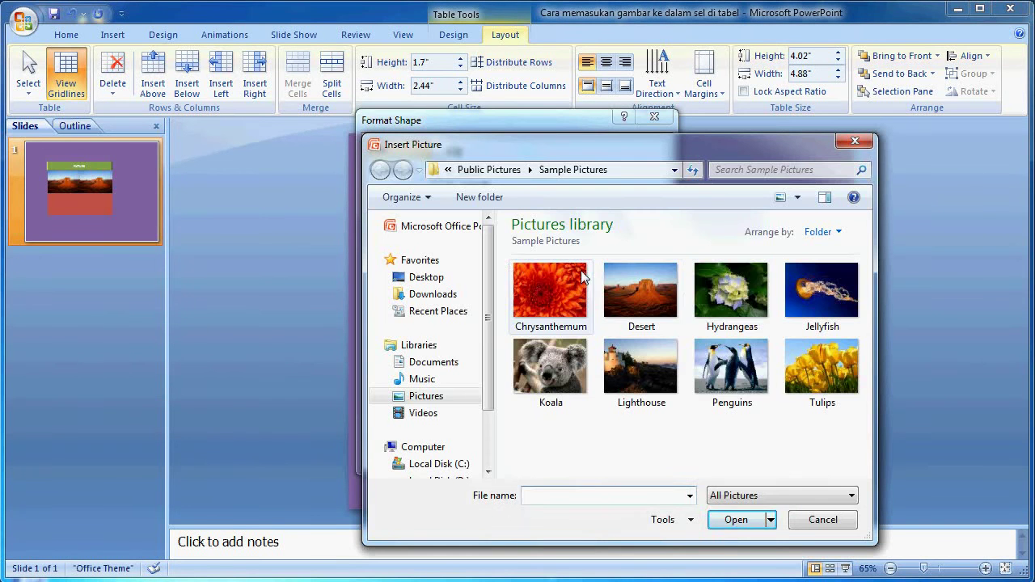
click(718, 304)
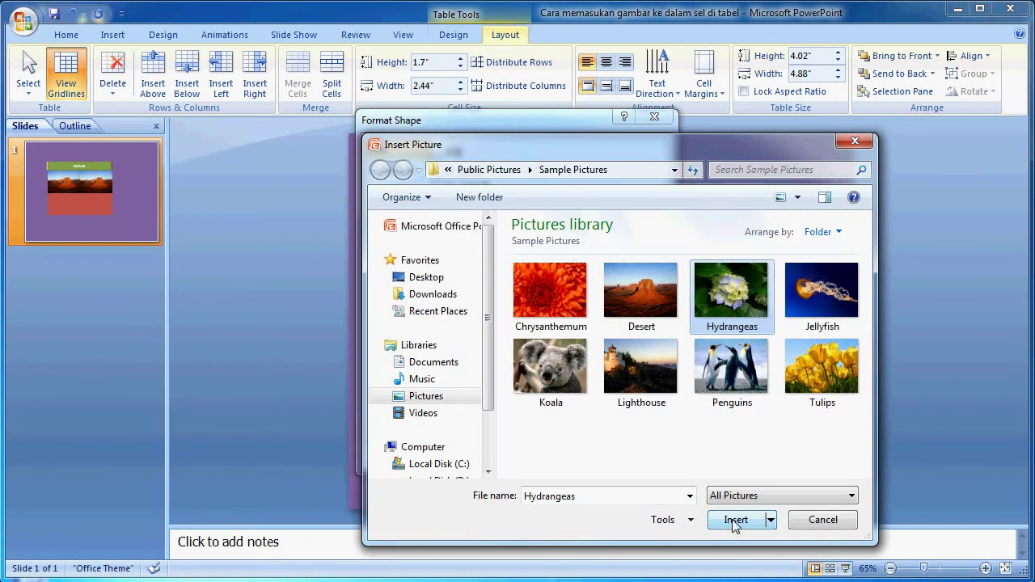
click(726, 527)
click(637, 454)
Step: Fill the lower-left cell with the Penguins photo and the lower-right with Tulips
click(535, 342)
right_click(514, 351)
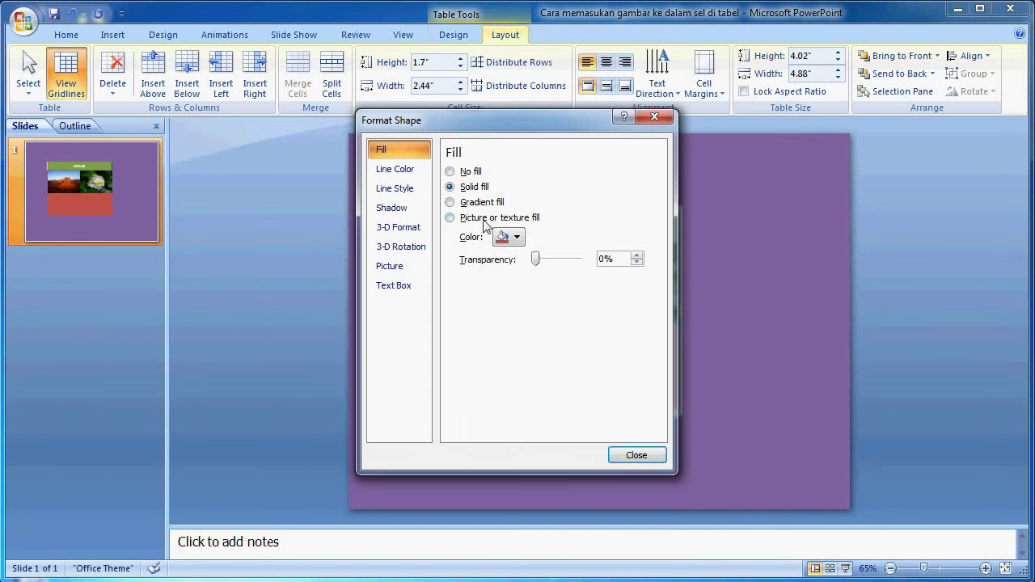
click(486, 219)
click(511, 275)
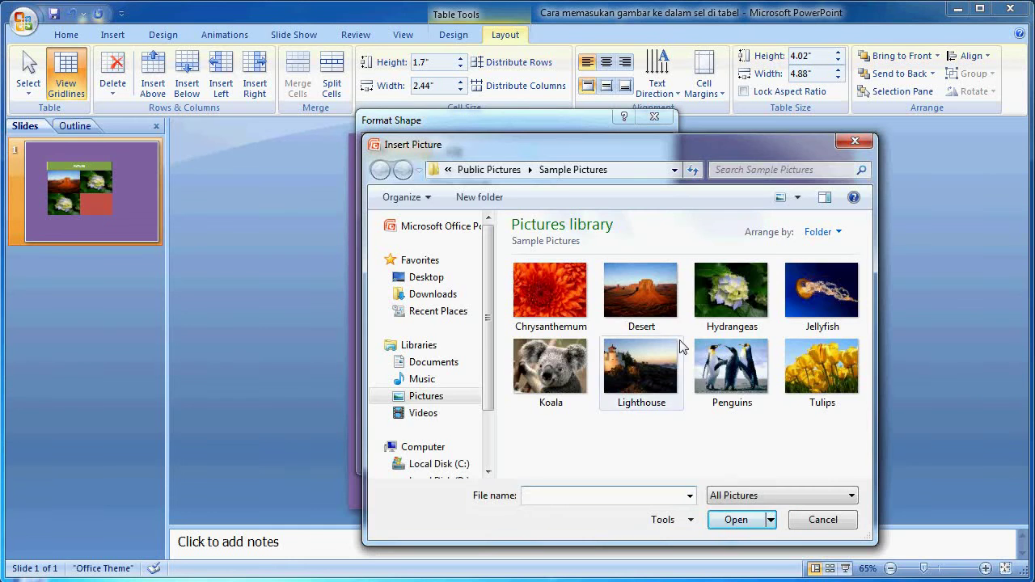
click(728, 376)
click(736, 519)
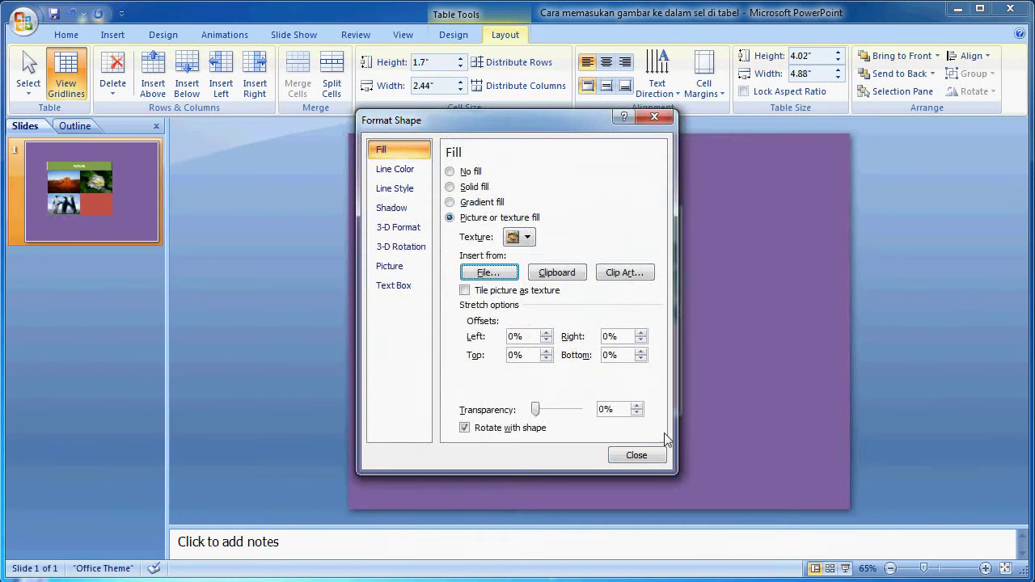
click(630, 454)
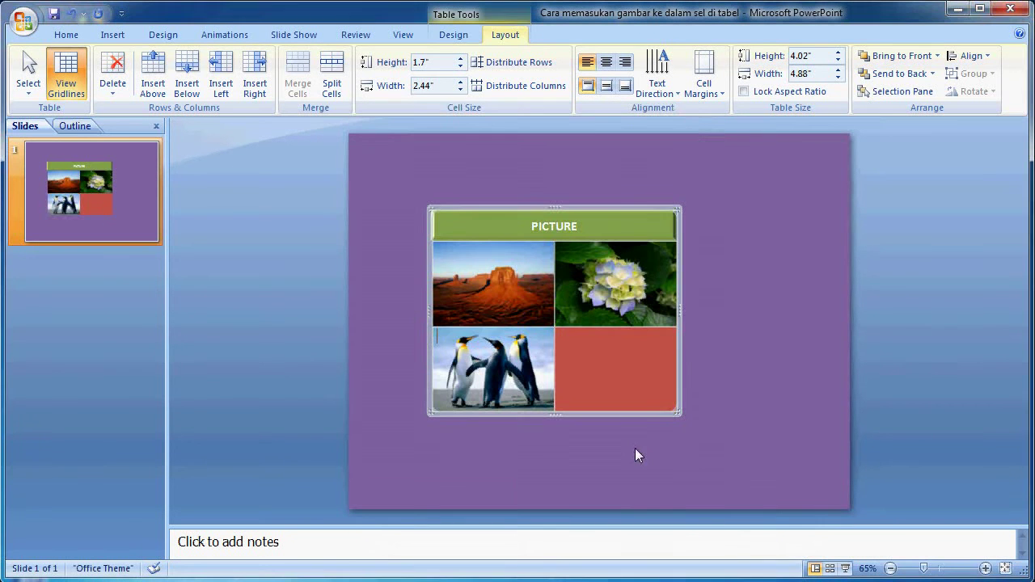
right_click(606, 353)
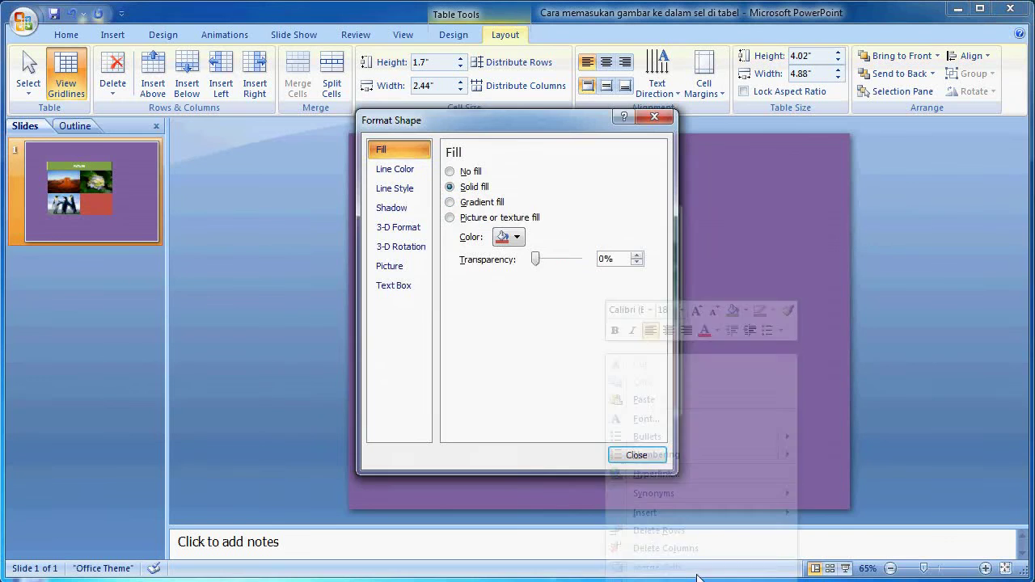
click(501, 218)
click(516, 272)
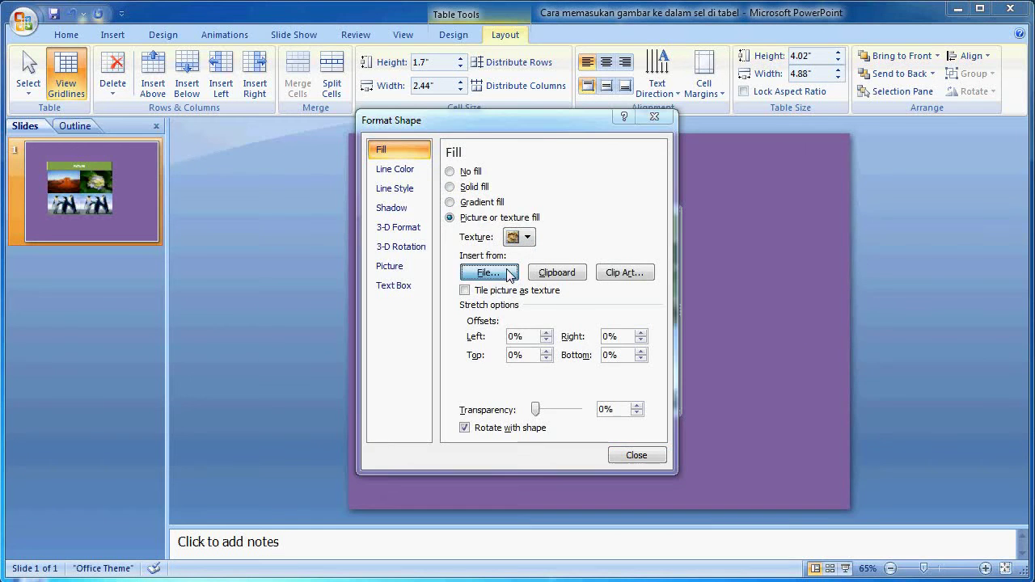
click(807, 358)
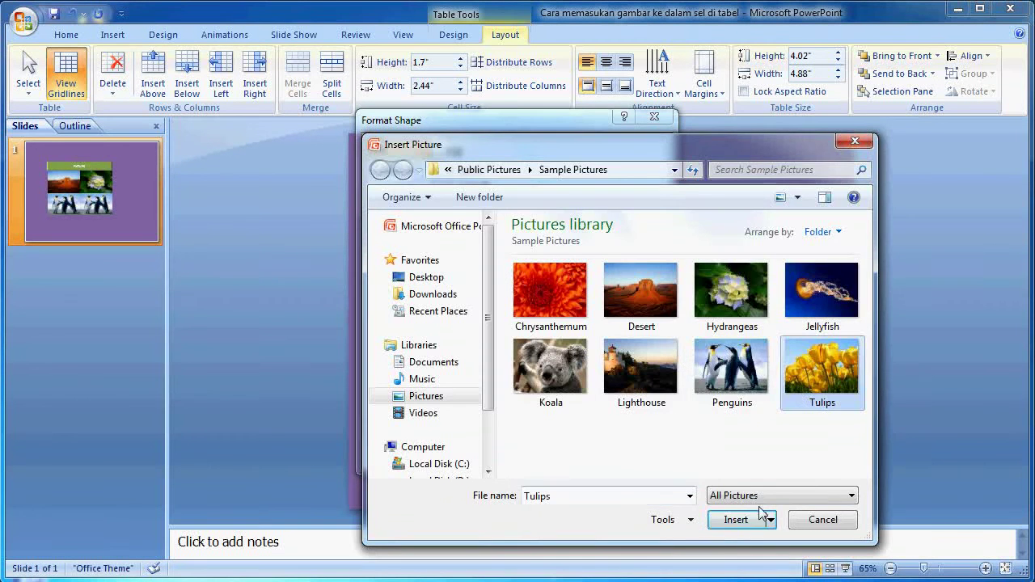
click(736, 519)
click(636, 454)
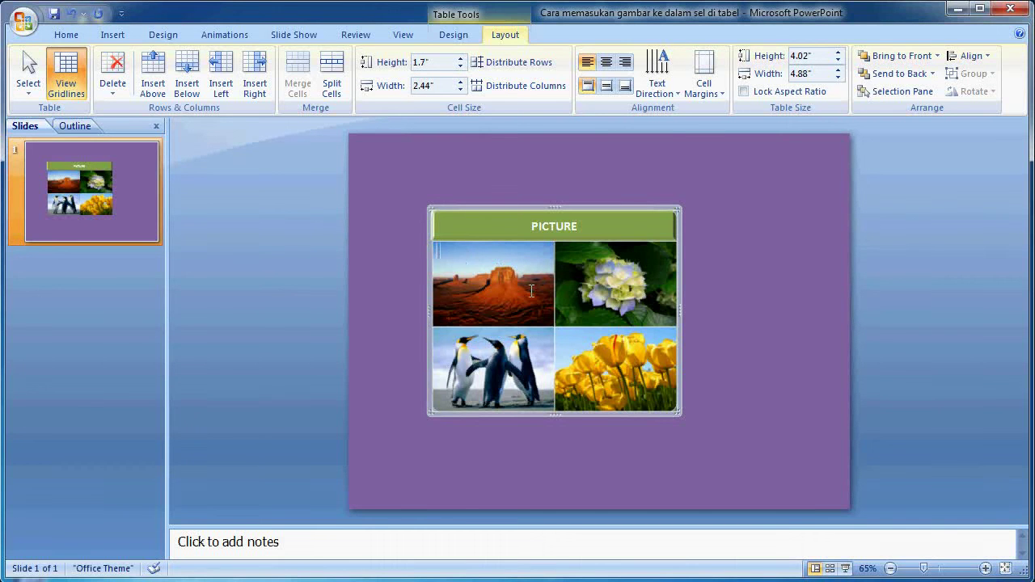
Step: Apply a cell bevel to all four picture cells
drag(439, 251, 626, 366)
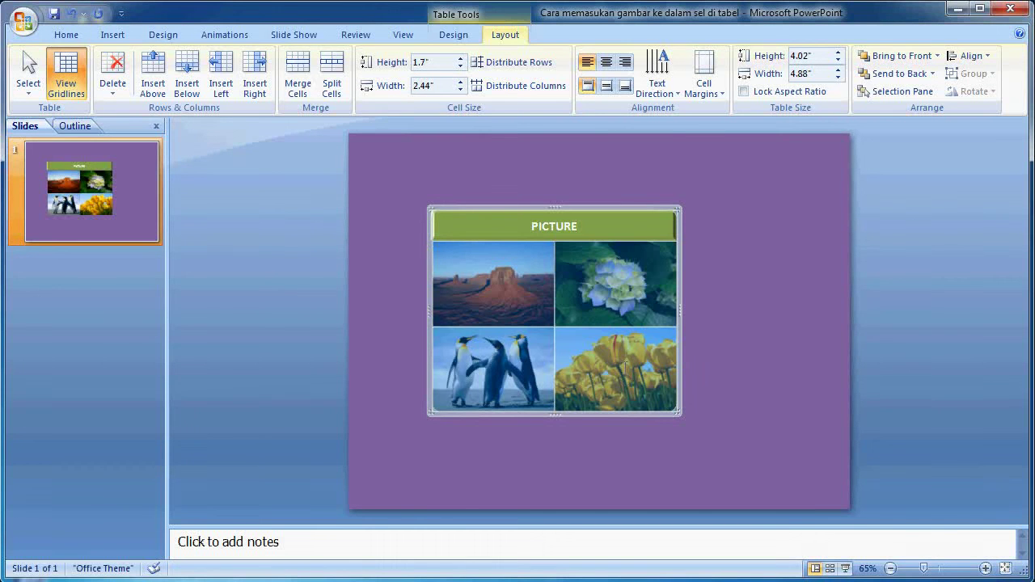
click(453, 35)
click(668, 92)
mouse_move(675, 119)
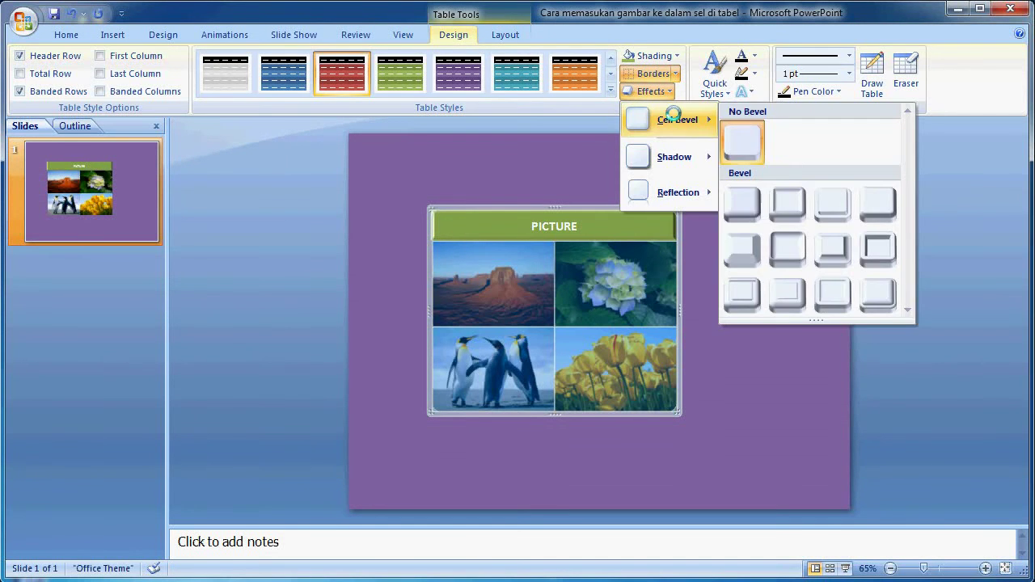
click(834, 205)
click(745, 345)
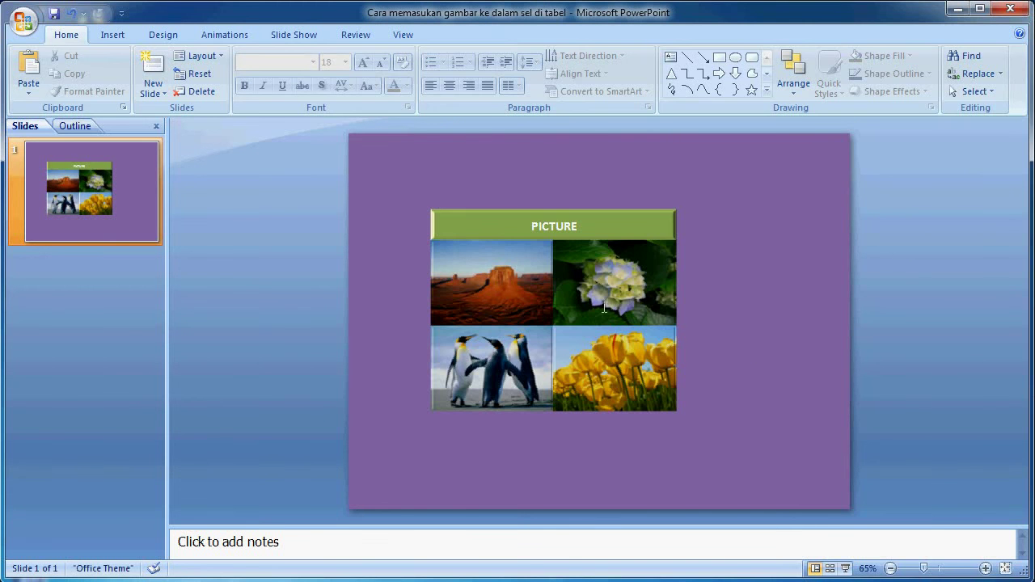
Step: Caption the picture cells Desert, Hydrangeas, Penguins and Tulips
click(487, 256)
text(Penguin)
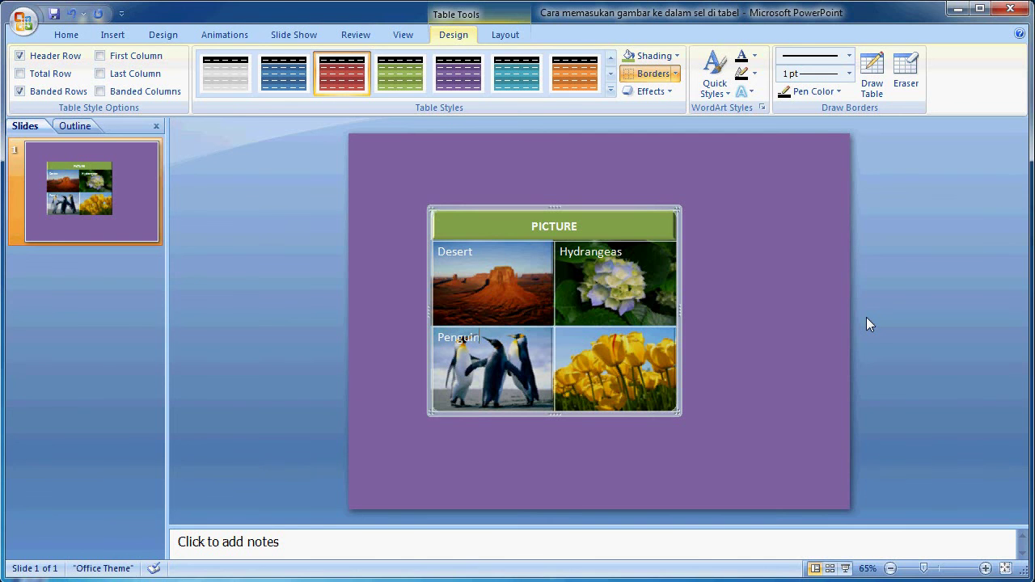
text(s)
click(668, 92)
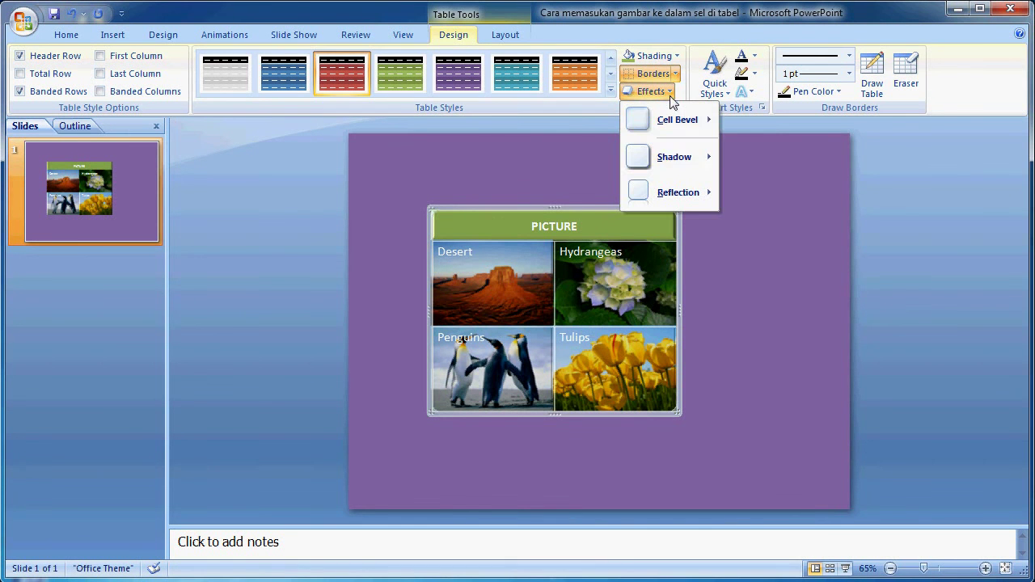
Step: Give the table a Perspective shadow and drag it up and to the left
mouse_move(688, 154)
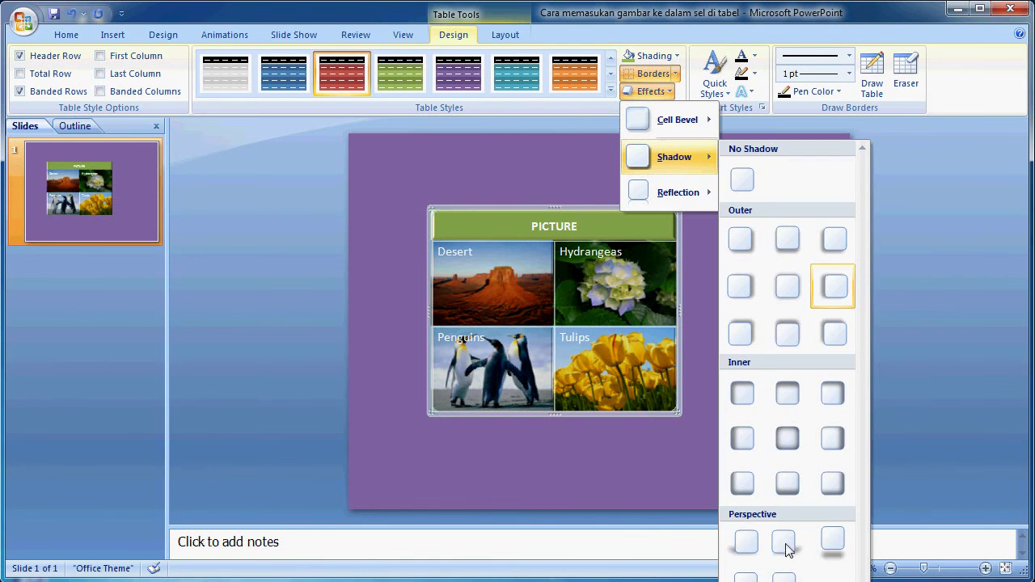
click(785, 544)
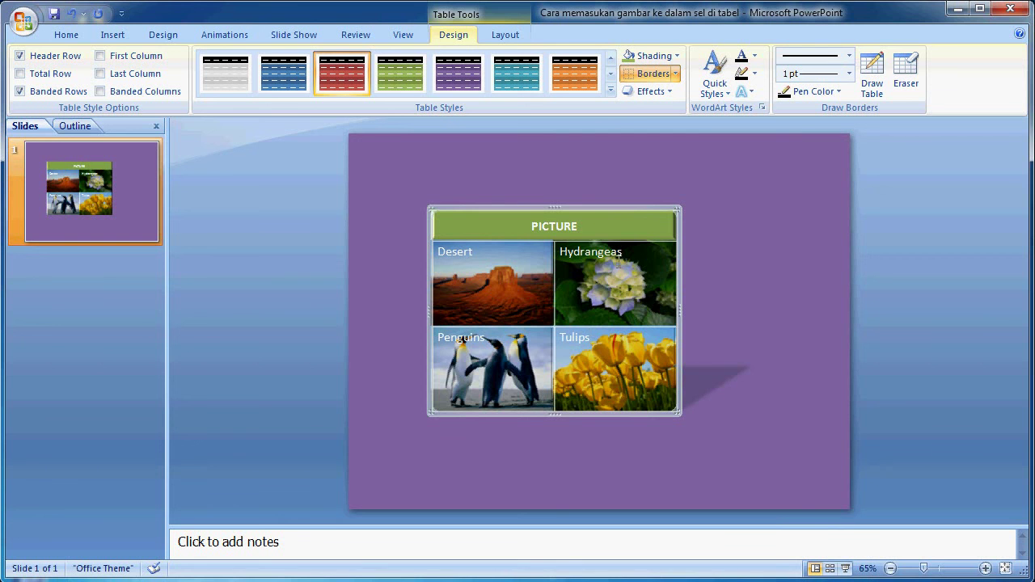
drag(584, 207, 526, 157)
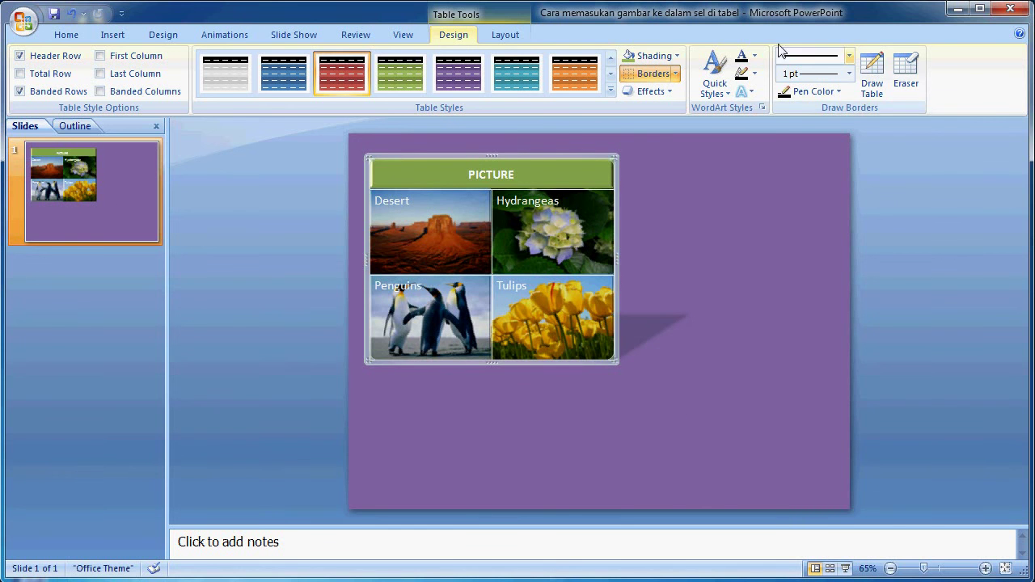
Step: Align the table to the slide with Align Center and Align Middle, then deselect it
click(505, 35)
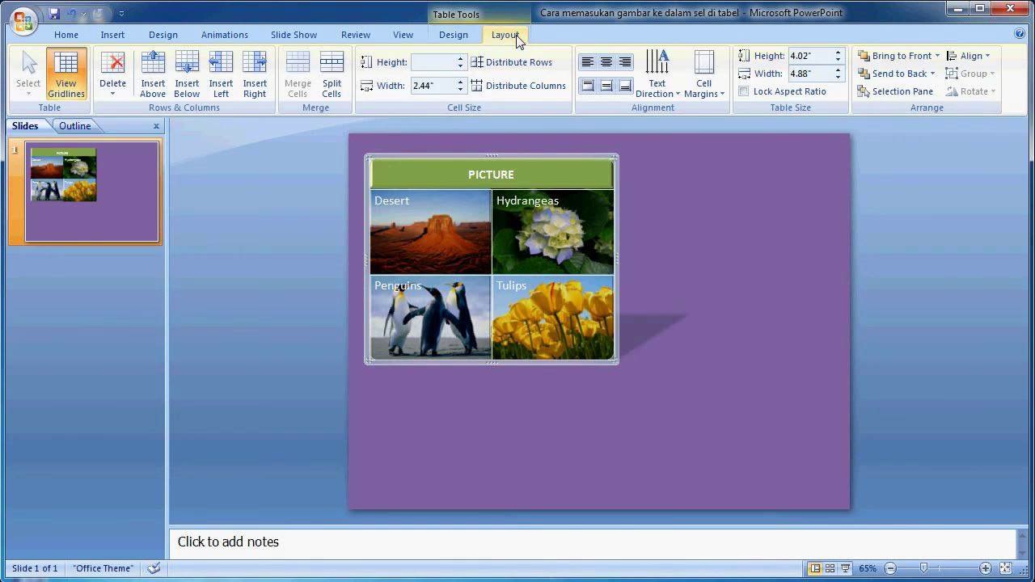
click(988, 58)
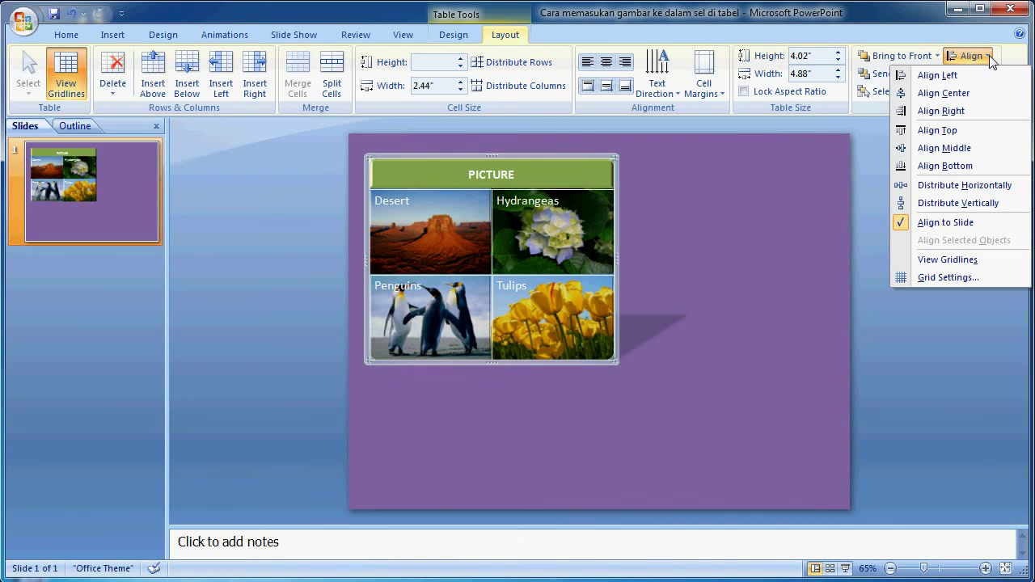
click(954, 93)
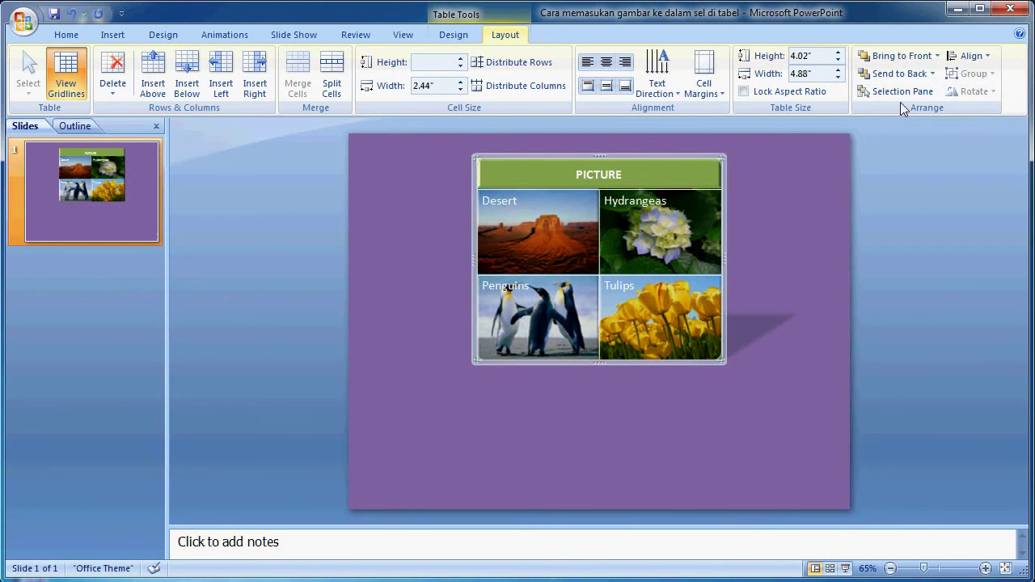
click(977, 57)
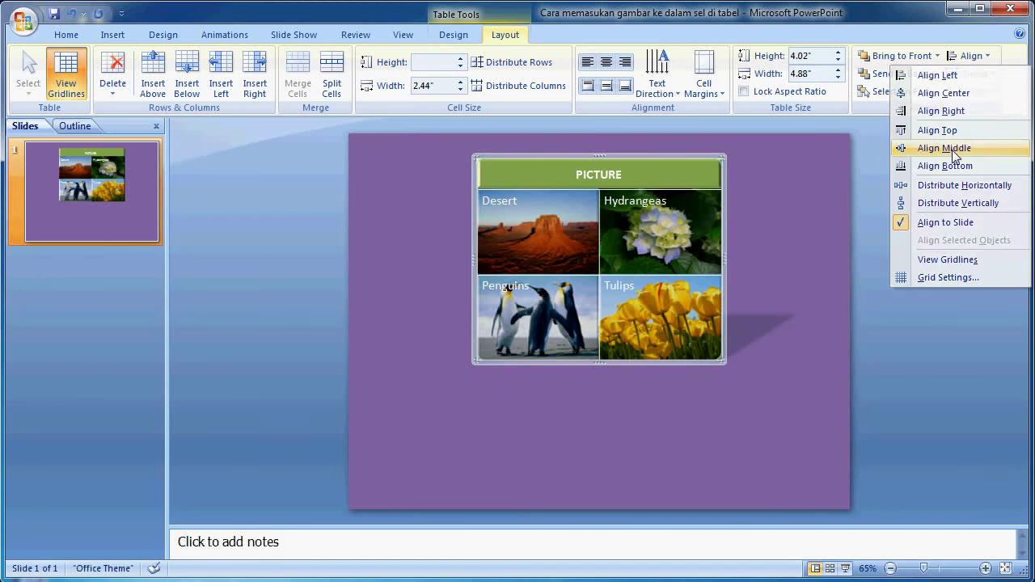
click(952, 150)
click(825, 455)
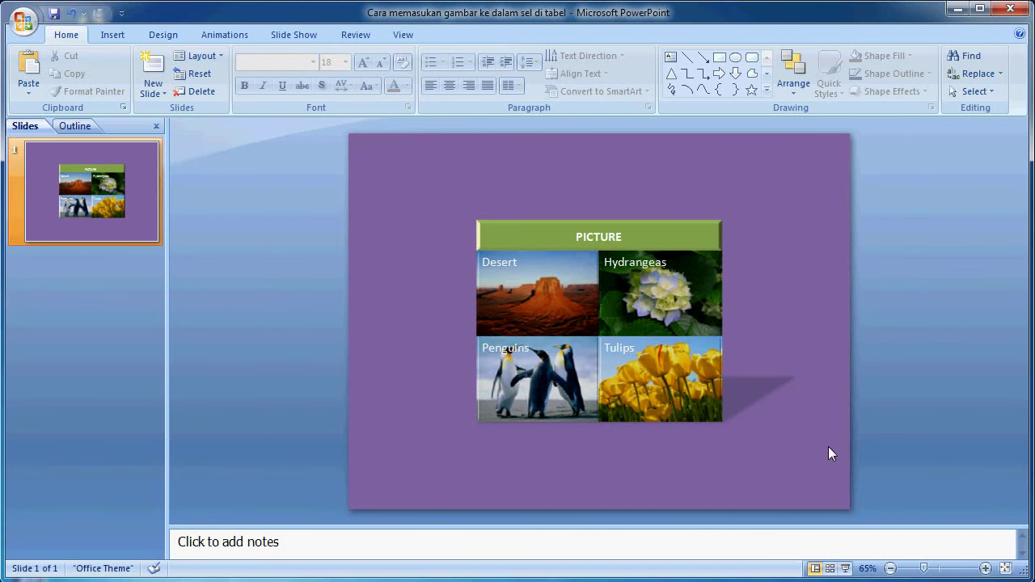